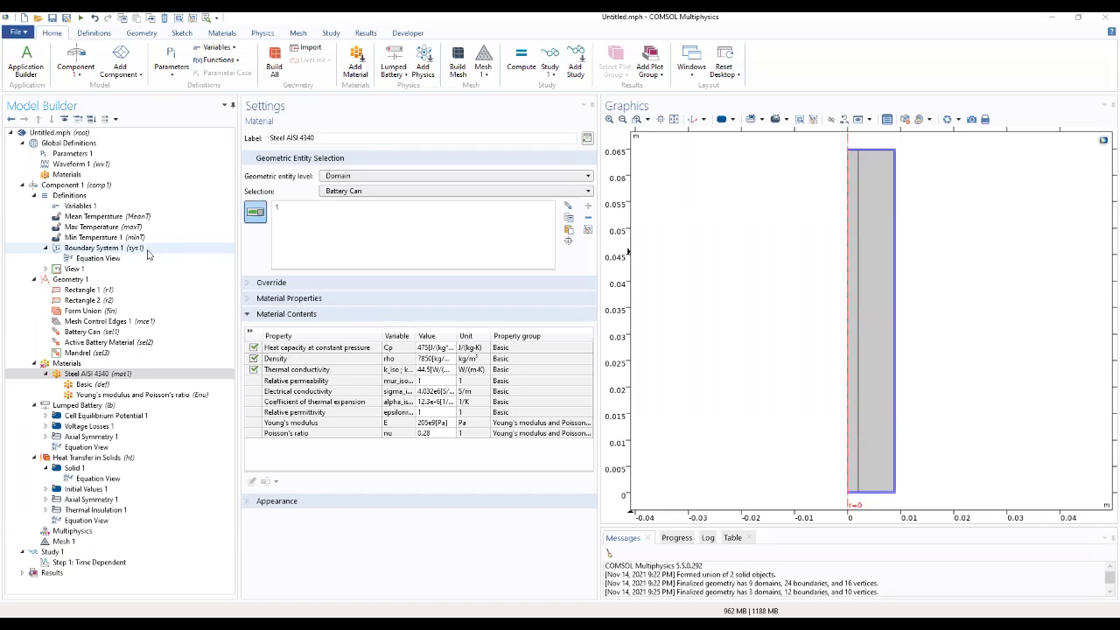
Step: Restrict the Lumped Battery interface's domain selection to Active Battery Material
left_click(133, 373)
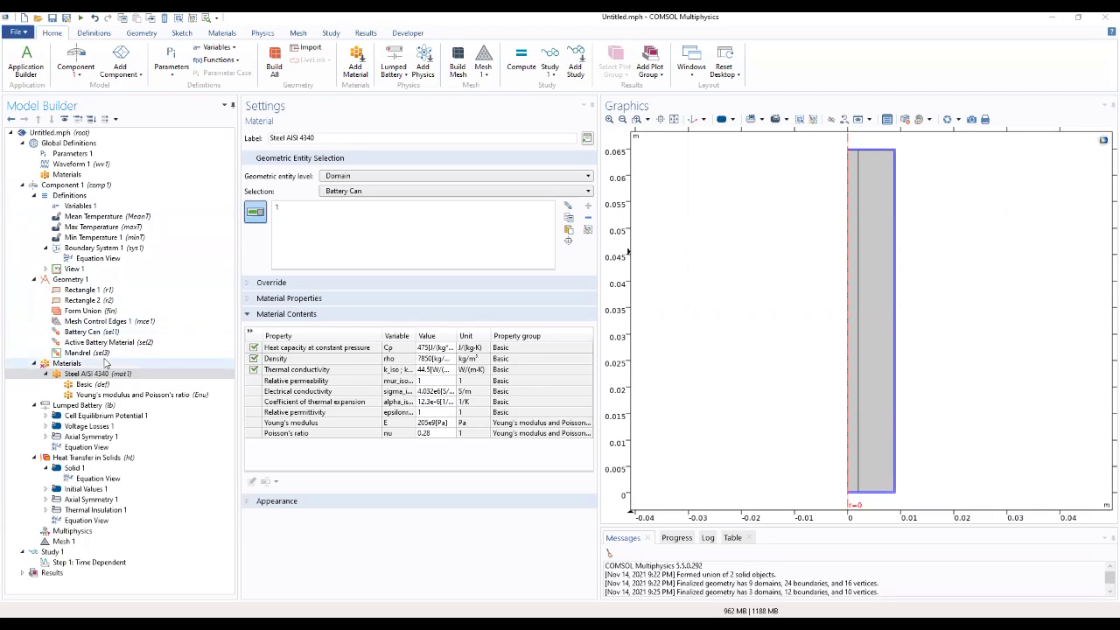
left_click(85, 407)
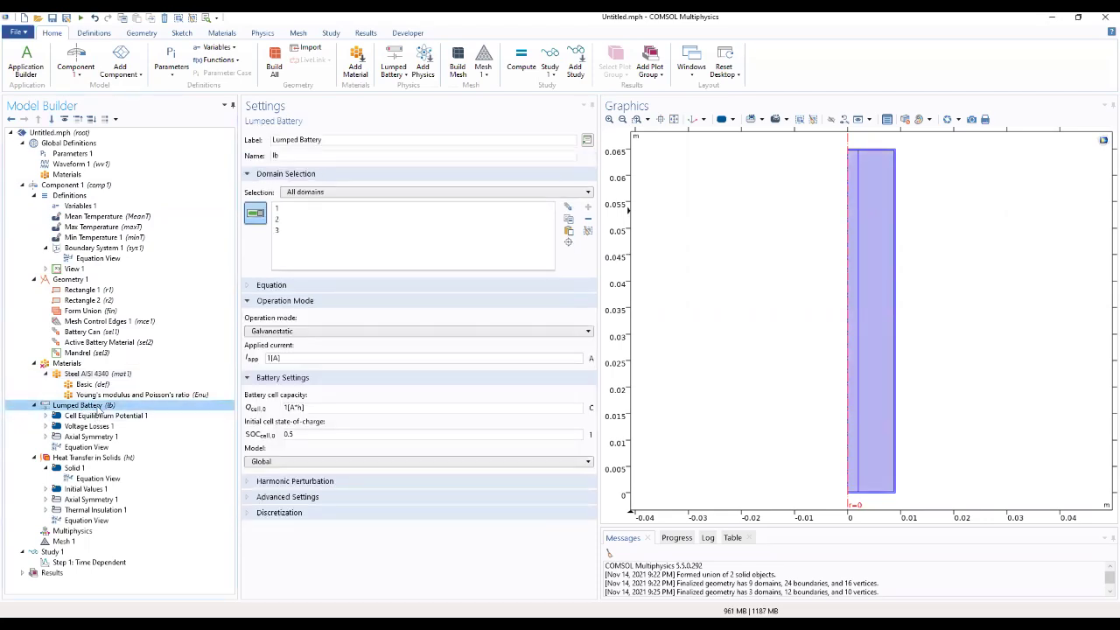
left_click(391, 193)
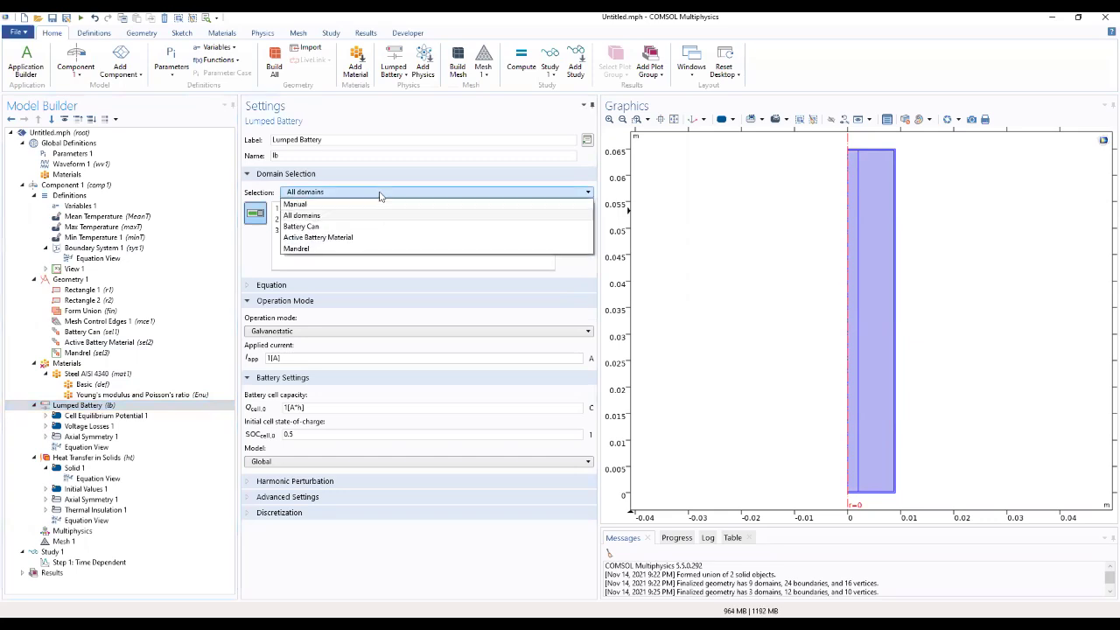
left_click(355, 238)
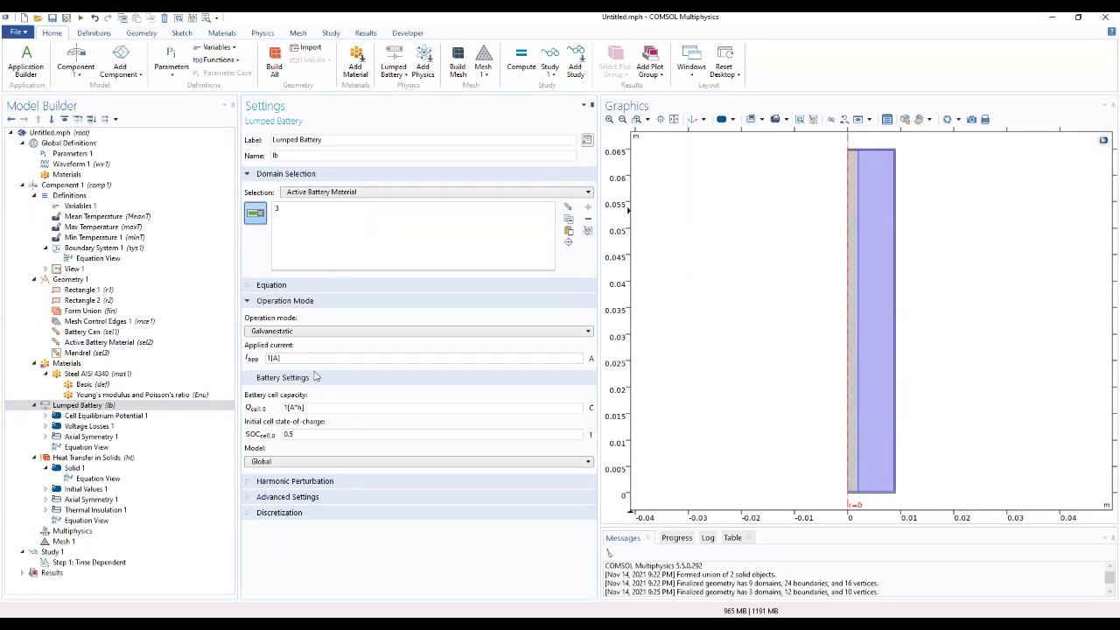
Step: Set the Lumped Battery's applied current to Iapp, cell capacity to Q_batt and initial state-of-charge to SOC_init, and expand its collapsed perturbation, advanced and discretization settings
left_click_drag(285, 359, 240, 360)
type("Iapp")
left_click_drag(308, 408, 276, 408)
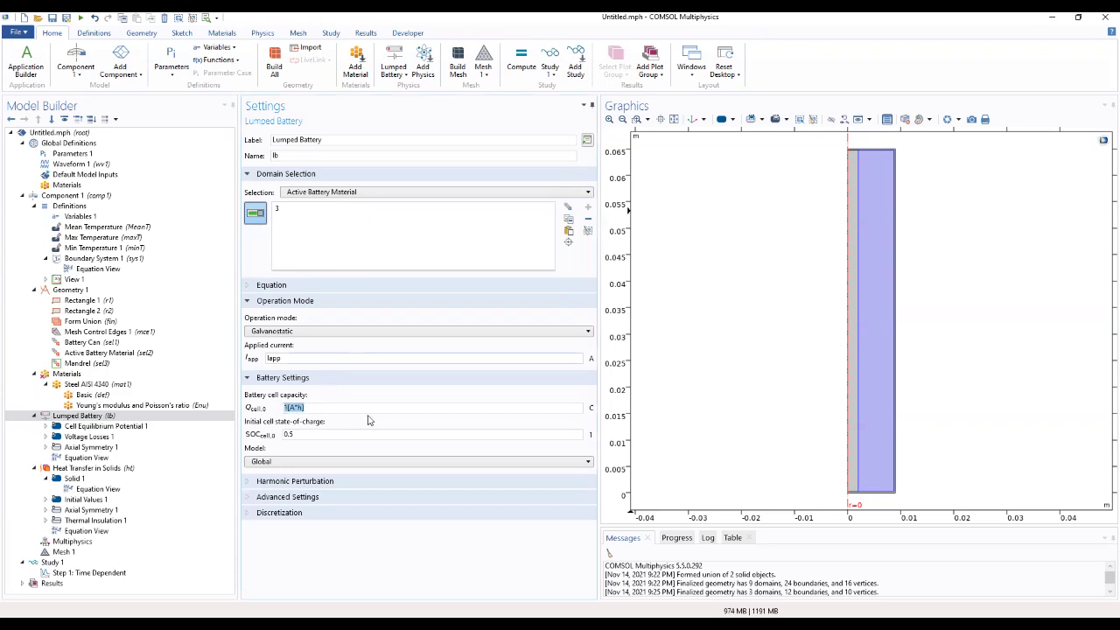
type("Q_batt")
key("Tab")
type("SOC_init")
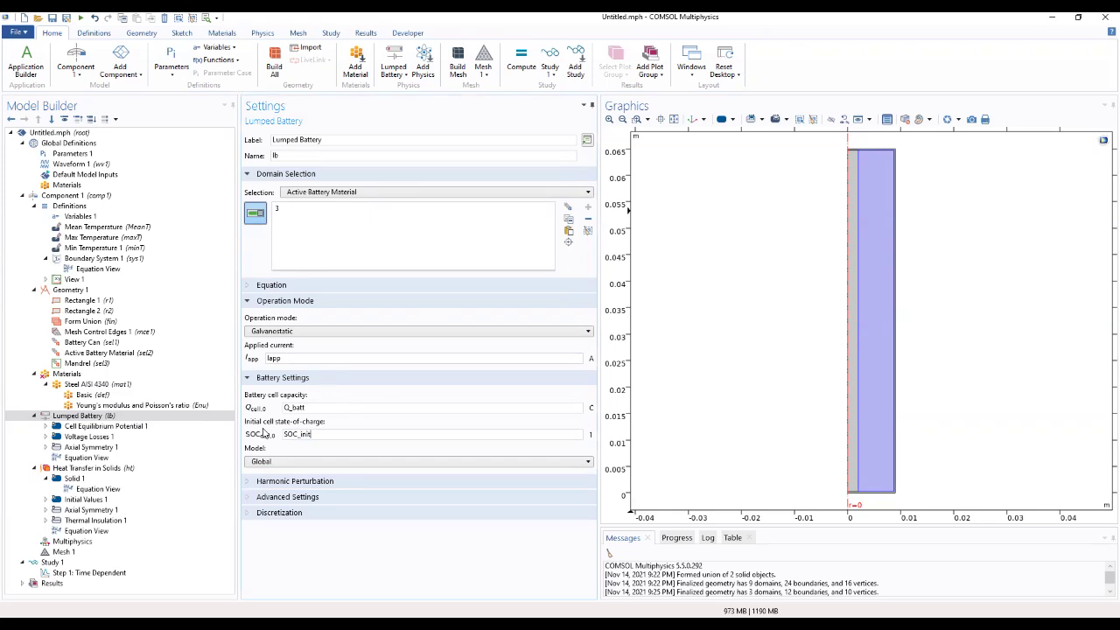
left_click(281, 482)
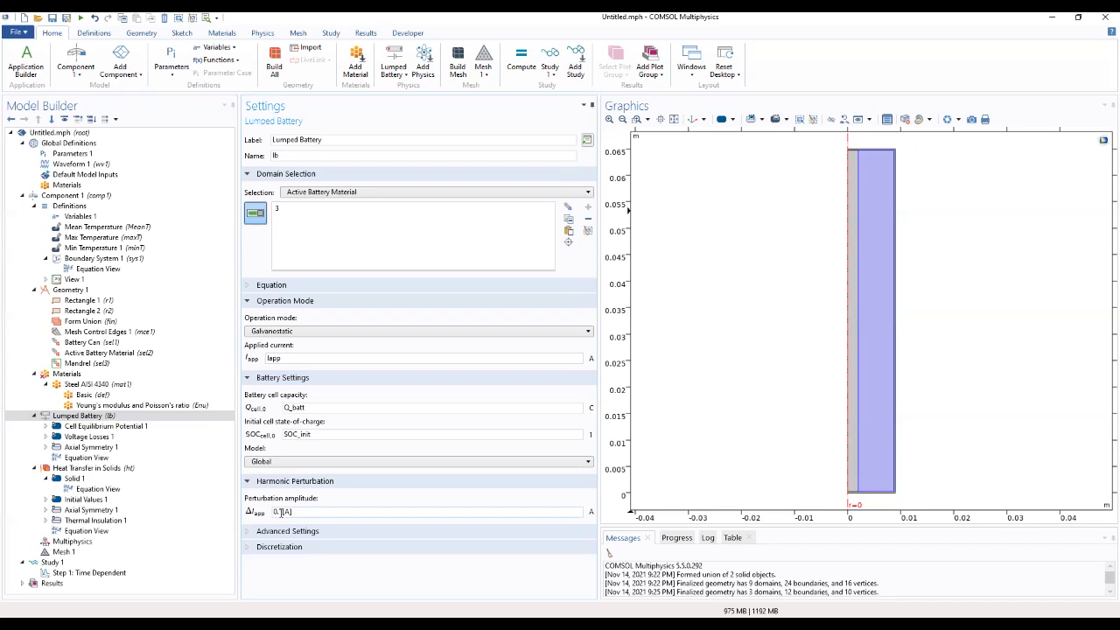
left_click(273, 533)
left_click(280, 564)
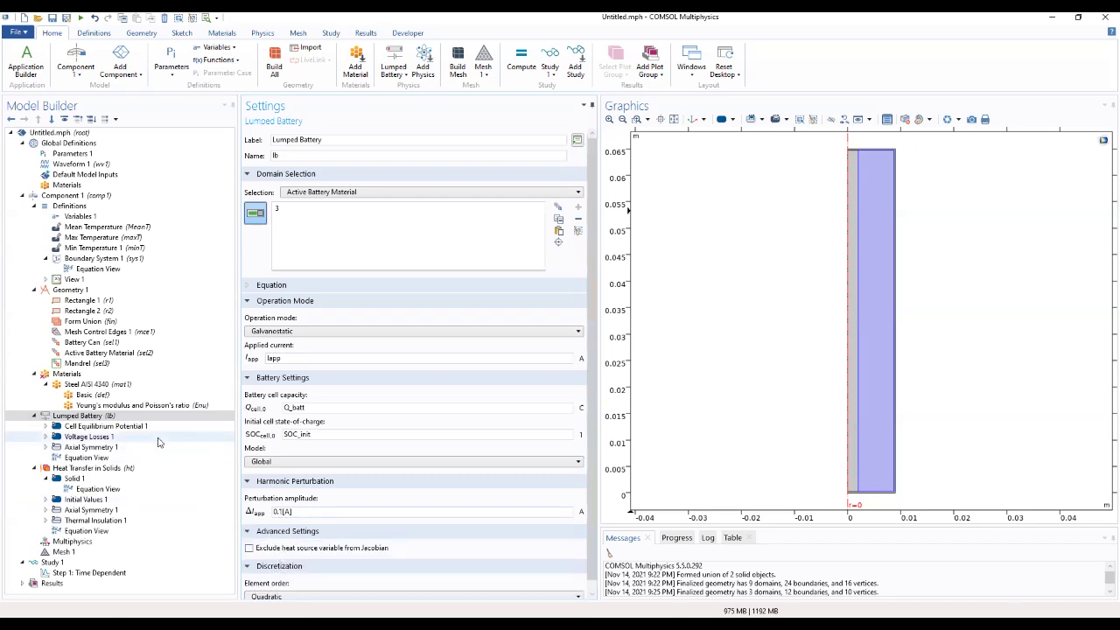
Step: Load li_battery_thermal_2d_axi_E_OCP_data.txt into the open circuit voltage table of Cell Equilibrium Potential 1
left_click(109, 428)
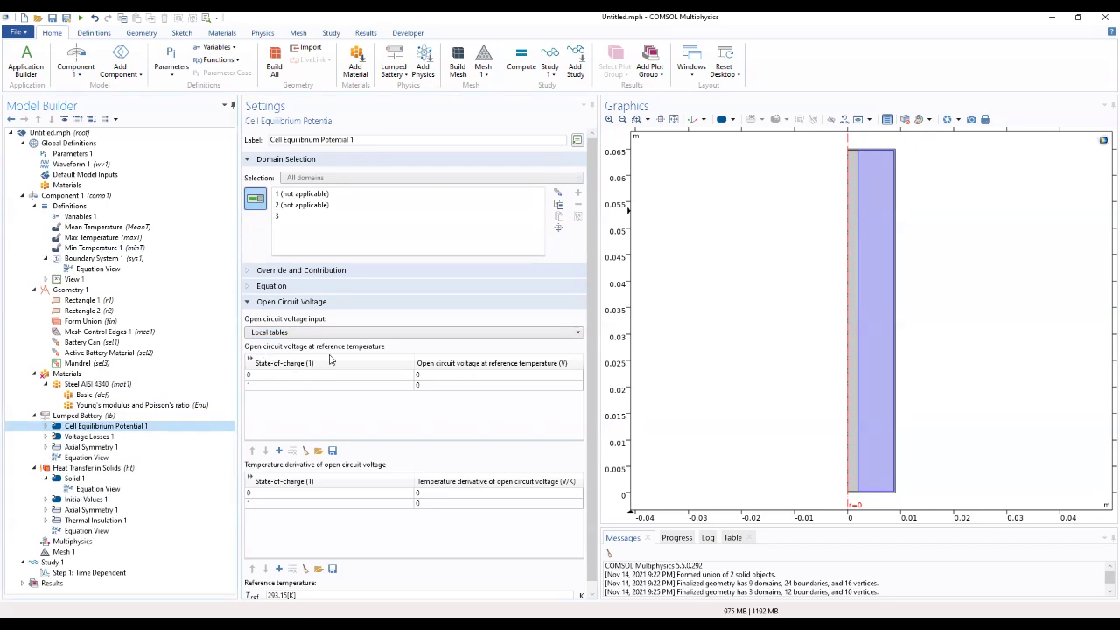
left_click(306, 450)
left_click(318, 450)
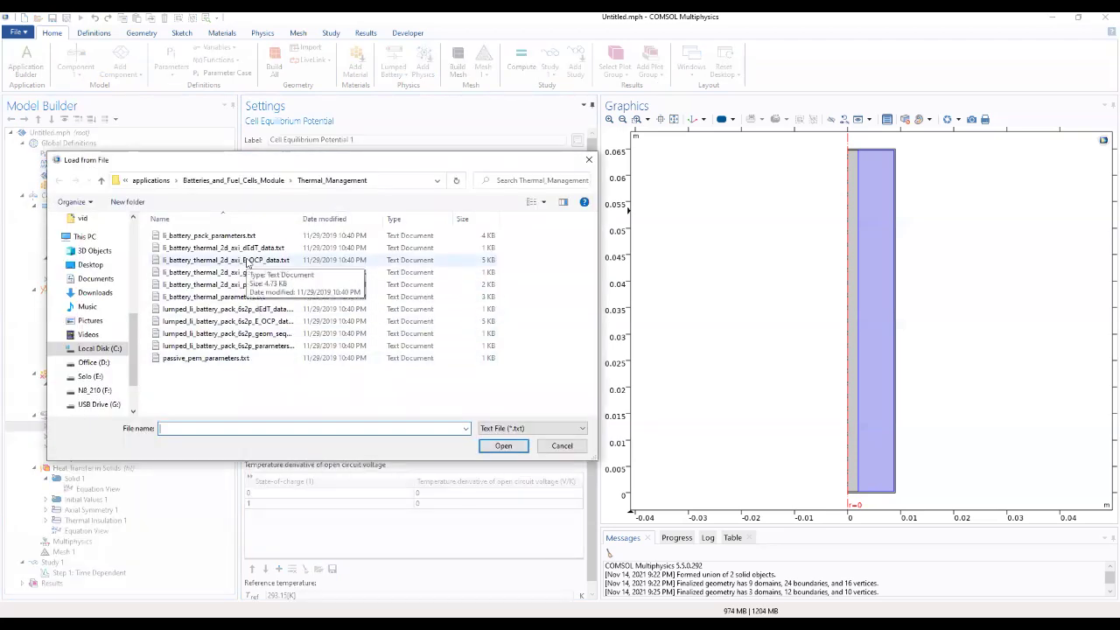
left_click(247, 261)
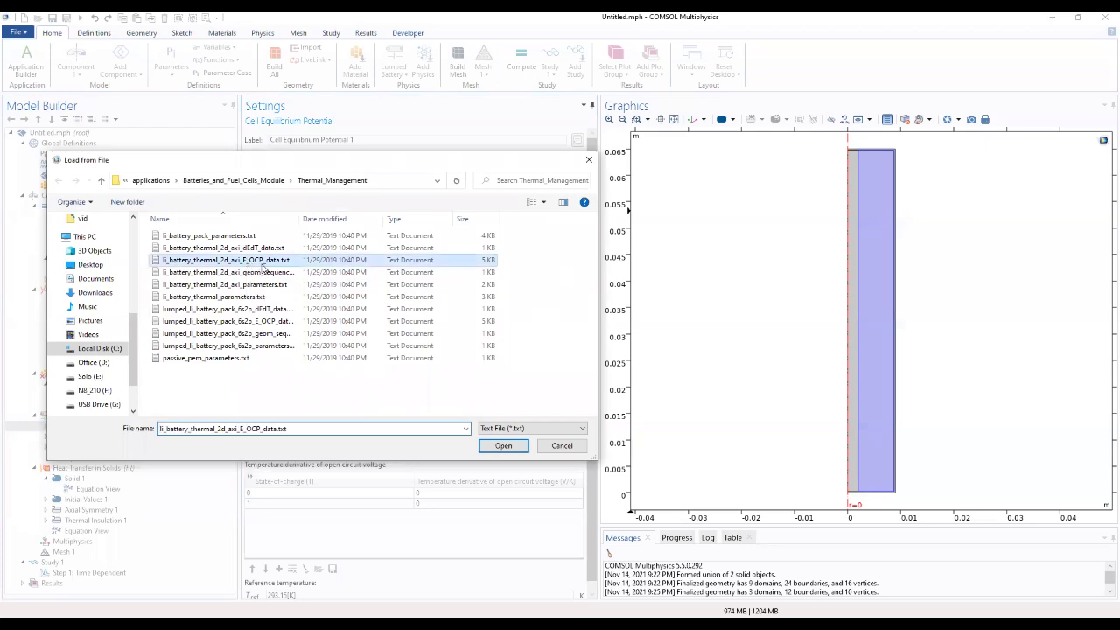
left_click(500, 448)
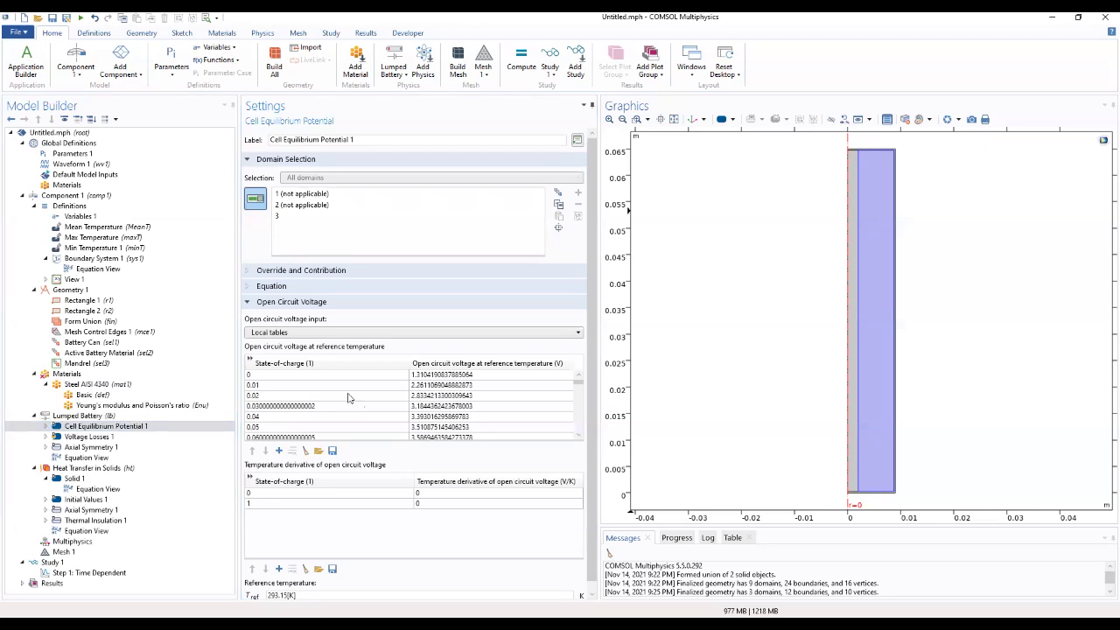
Step: Load lumped_li_battery_pack_6s2p_dEdT_data.txt into the table for the temperature derivative of open circuit voltage
scroll(312, 399, "down", 1)
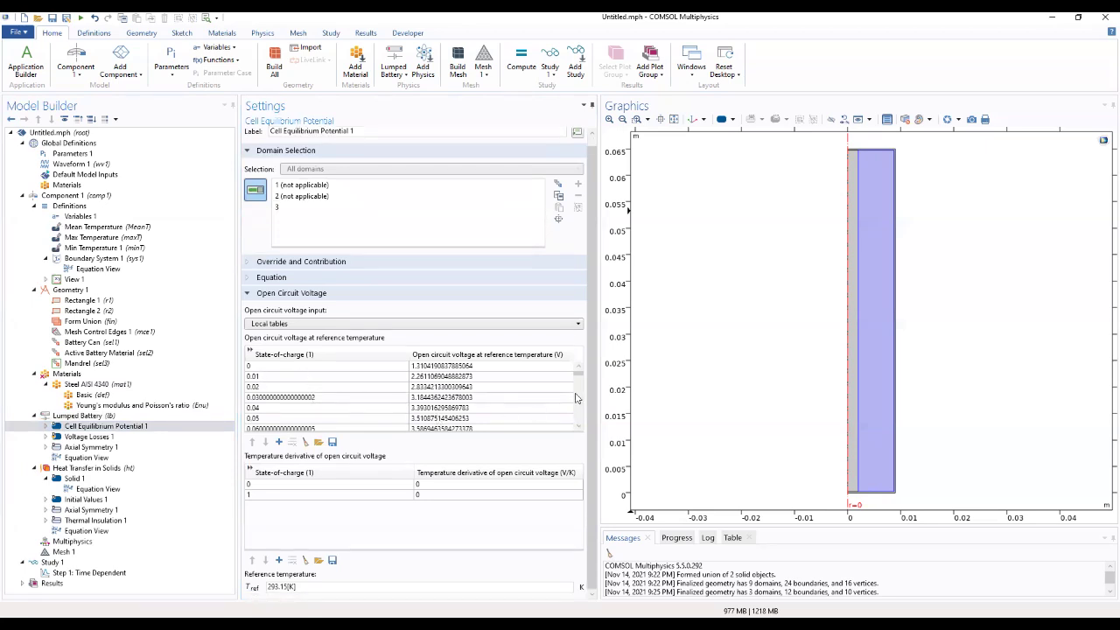
left_click(318, 560)
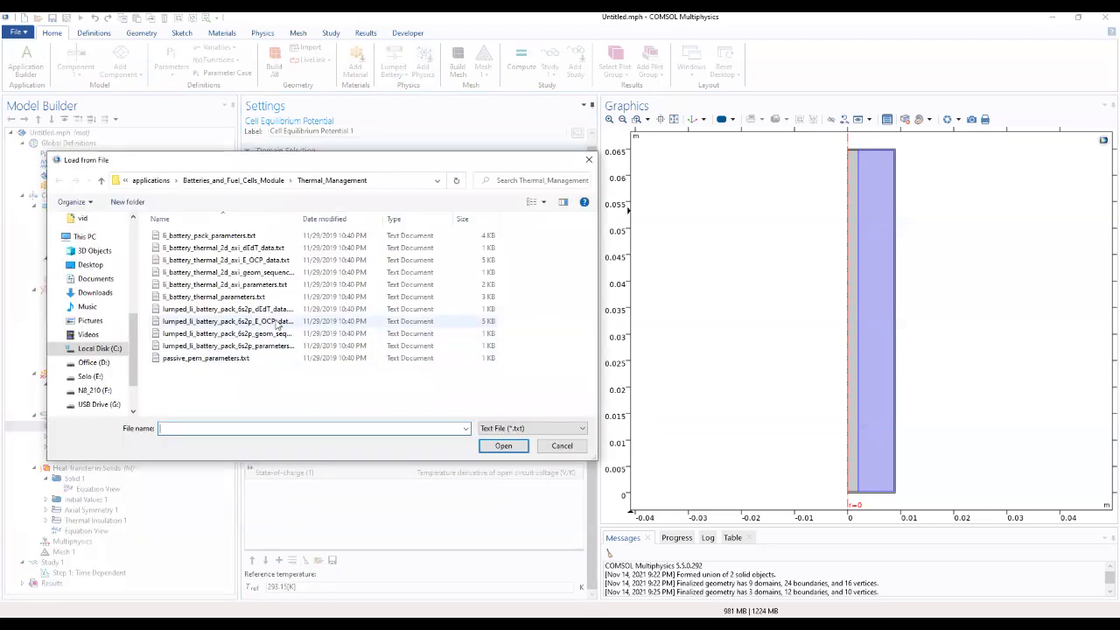
left_click(286, 311)
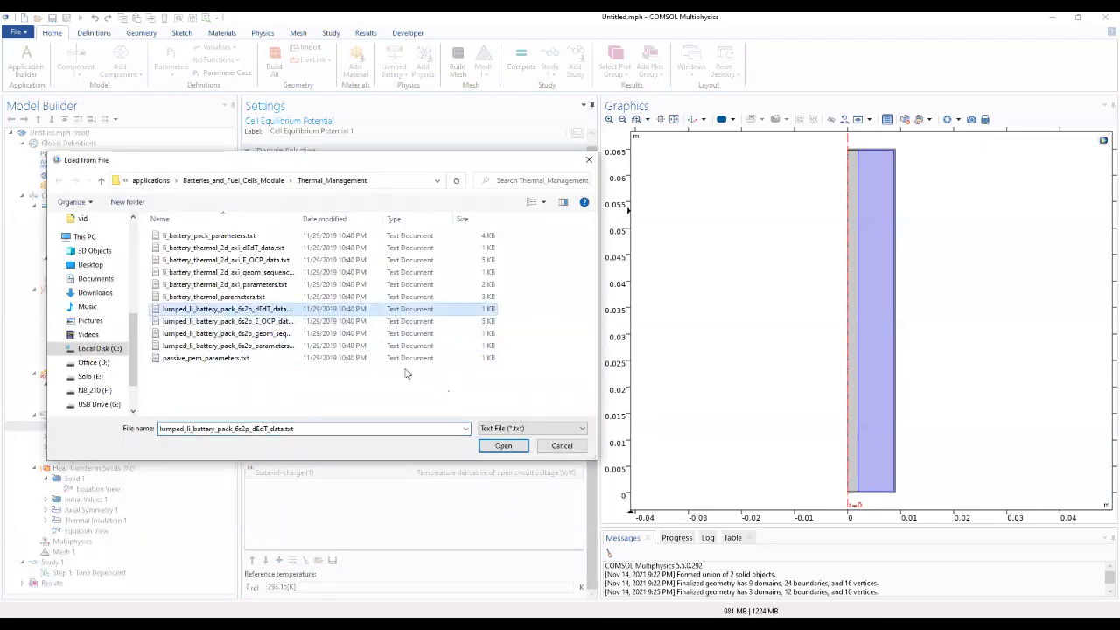
left_click(503, 449)
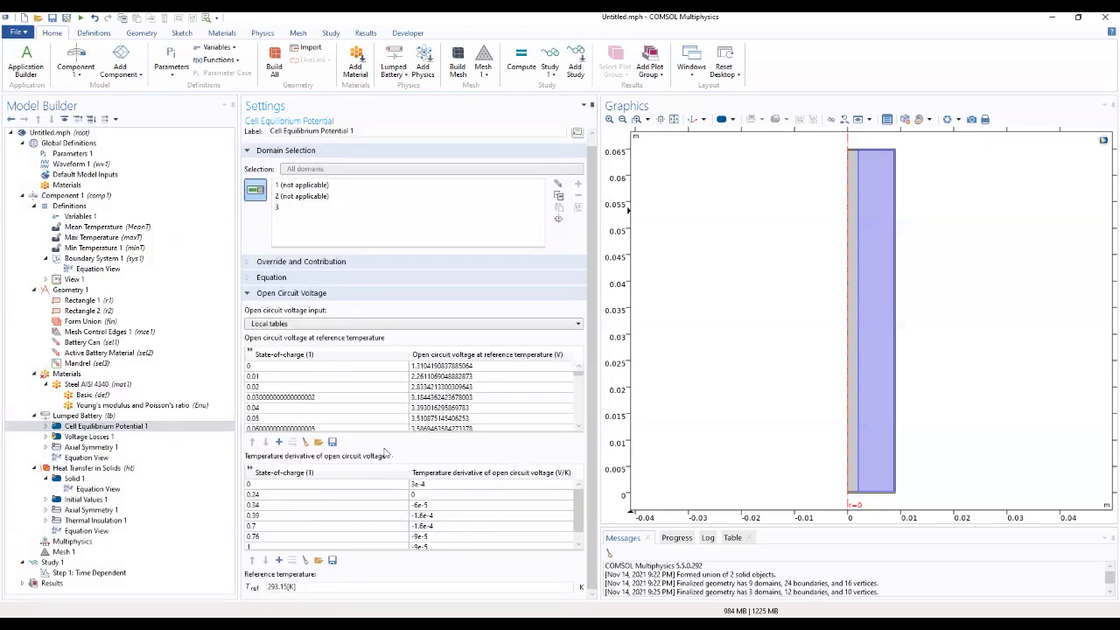
left_click(579, 544)
scroll(577, 525, "up", 1)
Step: Set the model input temperature of Voltage Losses 1 to Temperature (ht)
left_click(70, 438)
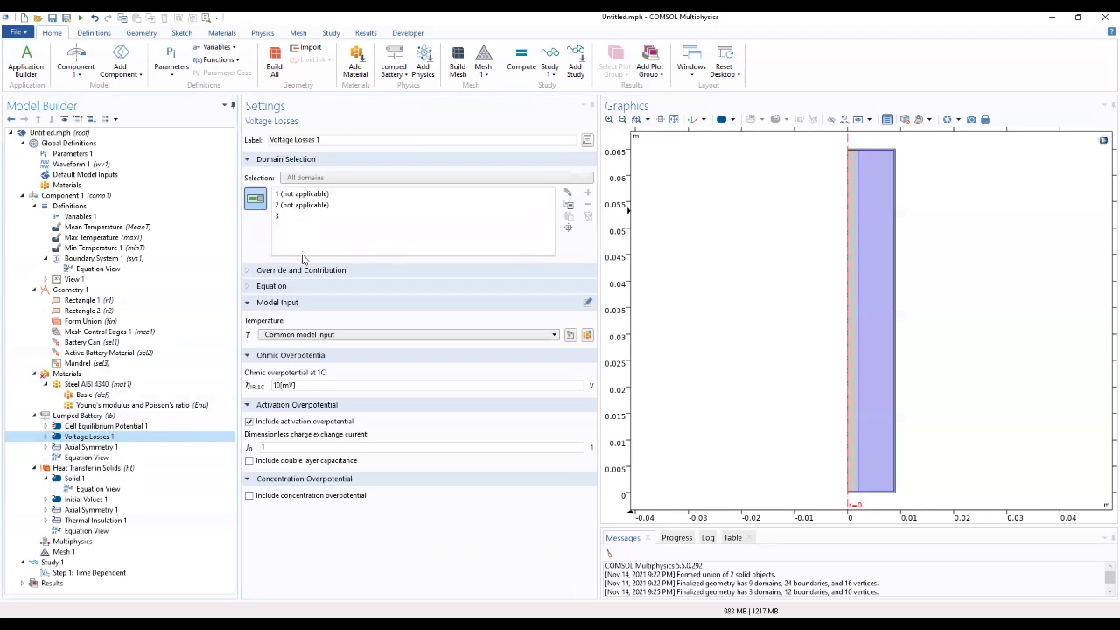
left_click(320, 336)
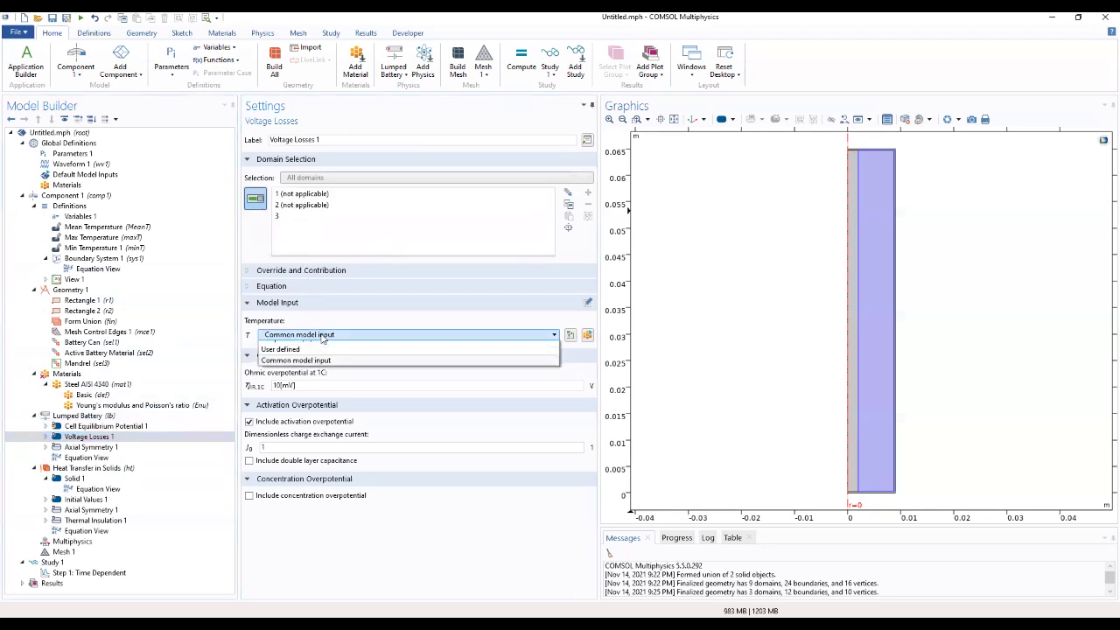
left_click(312, 347)
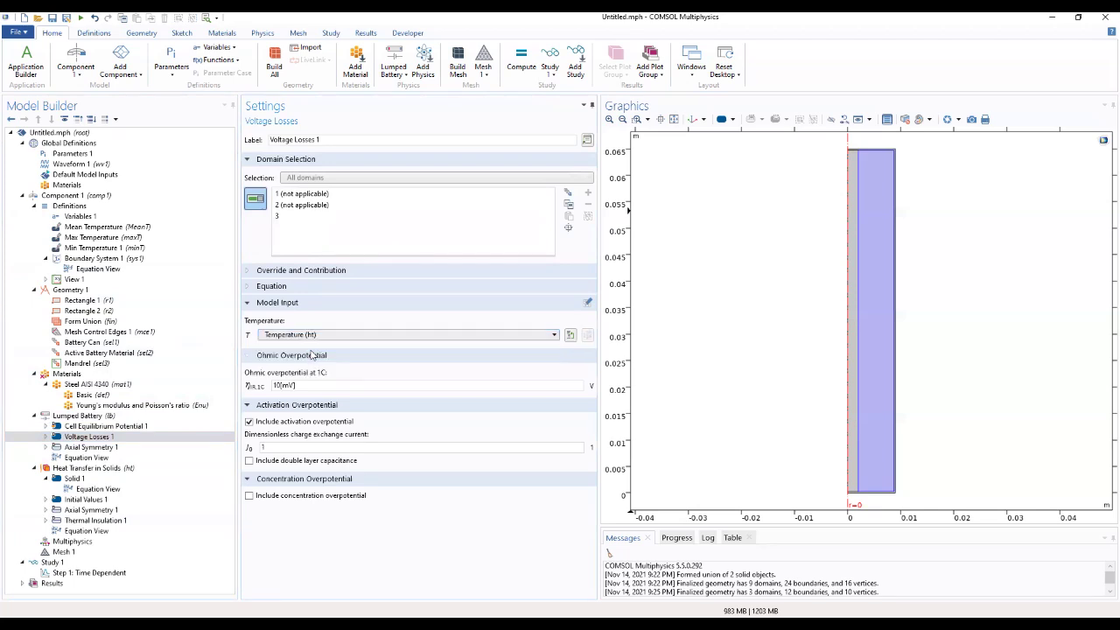
Step: Set the ohmic overpotential at 1C to eta_ohmic1C and the dimensionless charge exchange current to J0
left_click_drag(304, 385, 257, 389)
type("eta_ohmic1C")
left_click_drag(267, 447, 247, 448)
type("j0")
Step: Include concentration overpotential with diffusion time constant tau and particle type Spheres, and expand the particle discretization settings
left_click(253, 496)
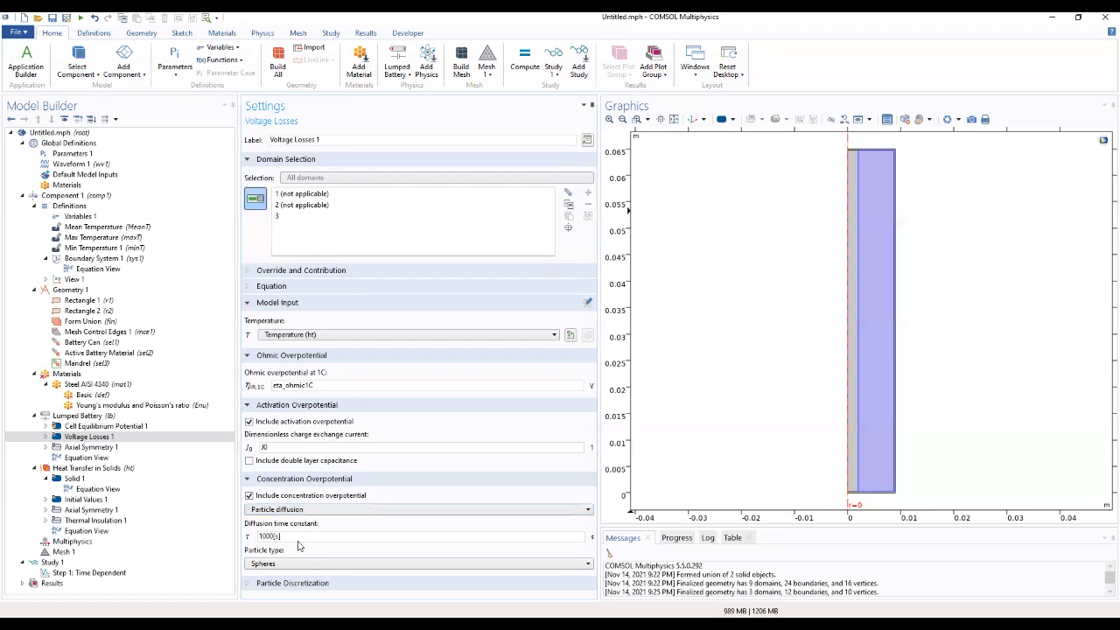
left_click_drag(285, 537, 249, 531)
type("1")
type("tau")
left_click(282, 567)
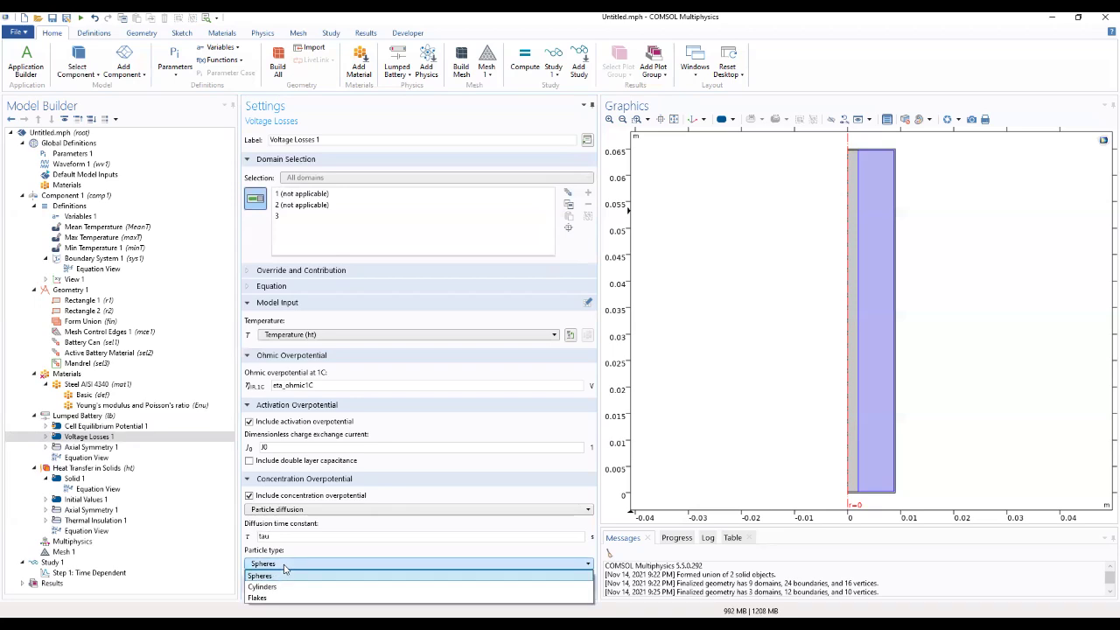
left_click(285, 569)
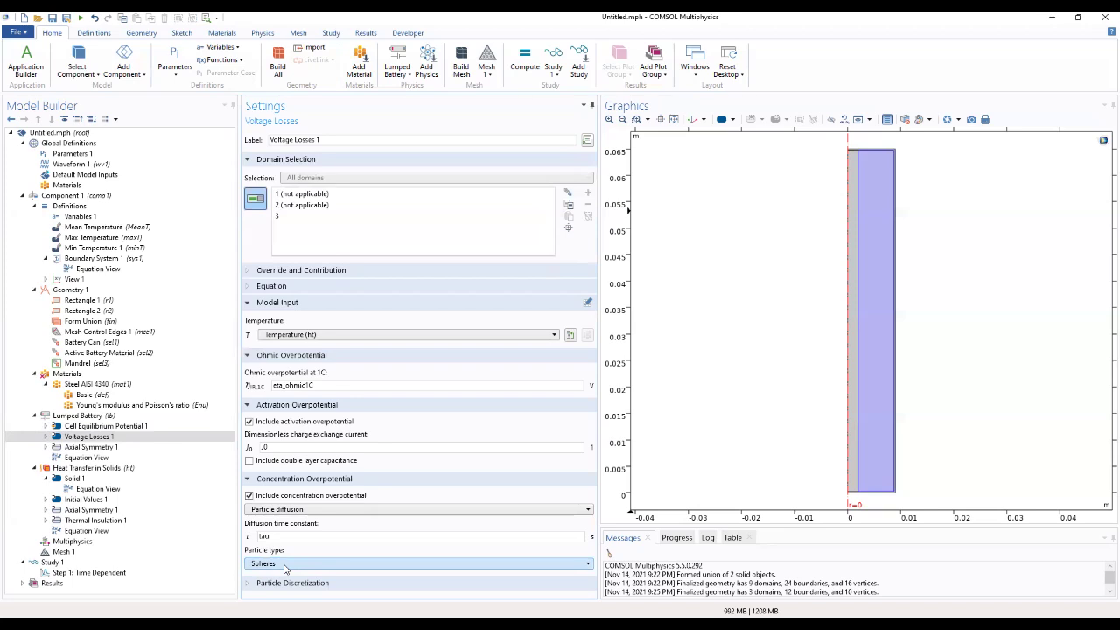
left_click(322, 583)
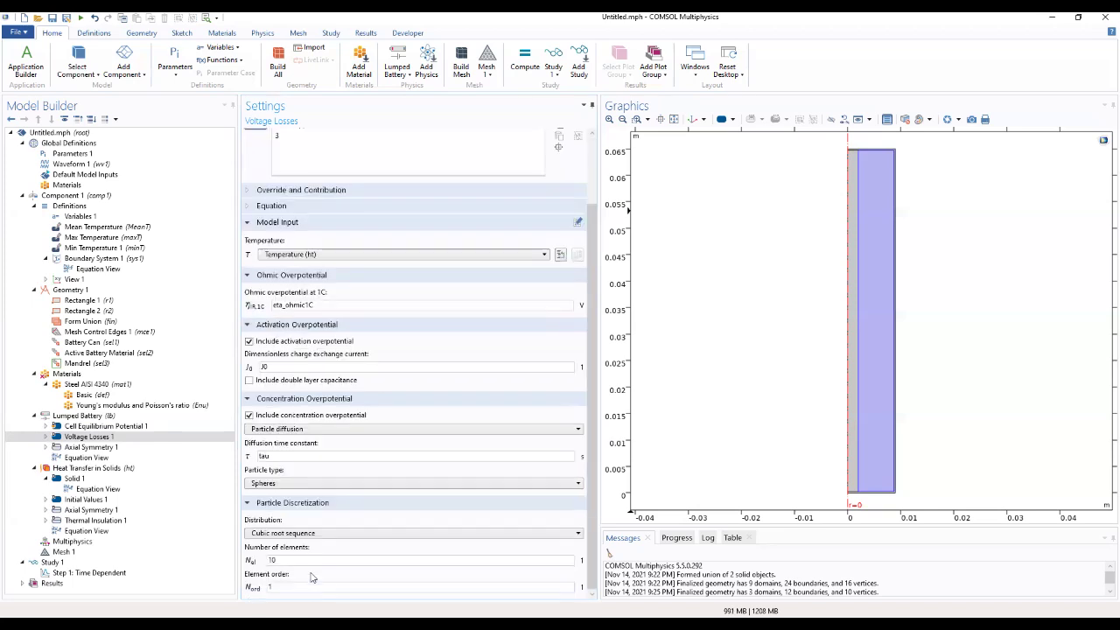
Step: Review the Lumped Battery's axial symmetry, the Heat Transfer in Solids equation and discretization settings, and the Solid 1 properties
left_click(123, 447)
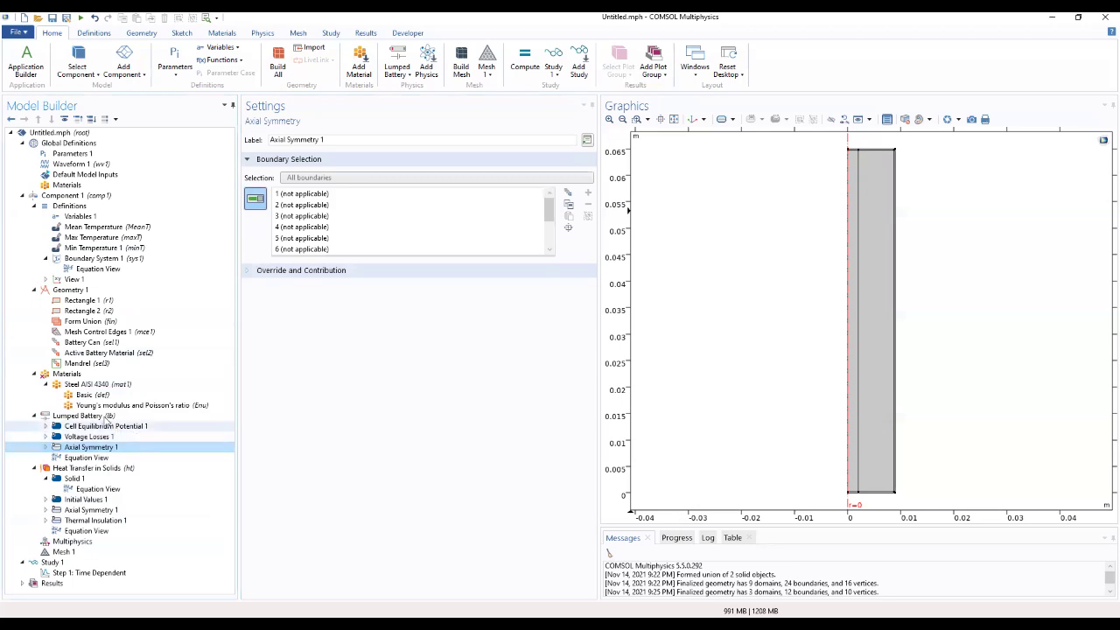
left_click(94, 469)
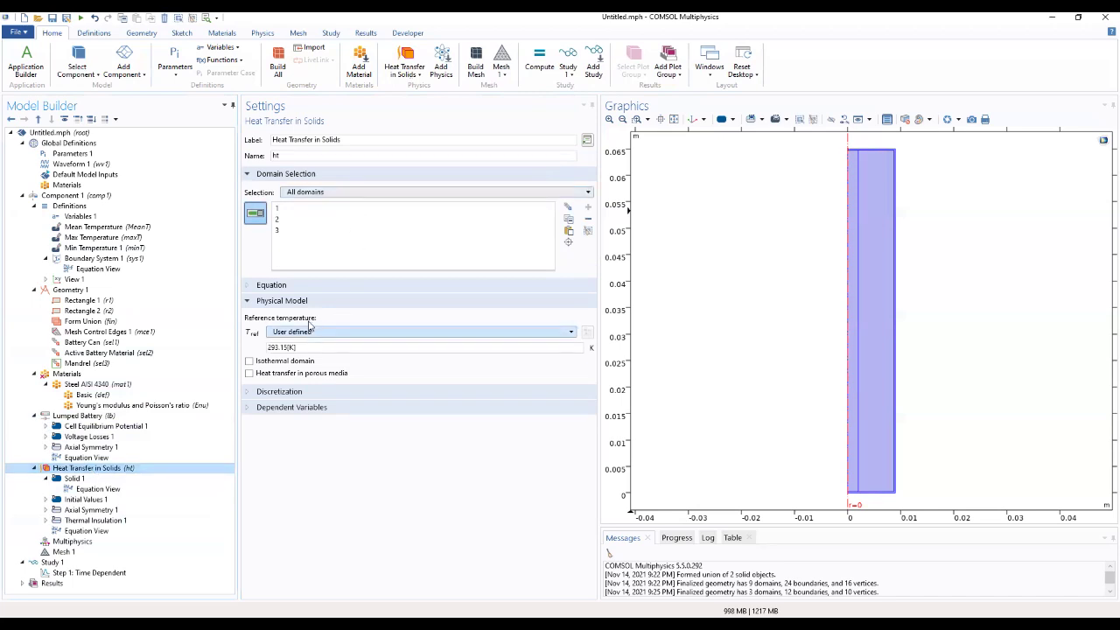
left_click(287, 391)
left_click(292, 515)
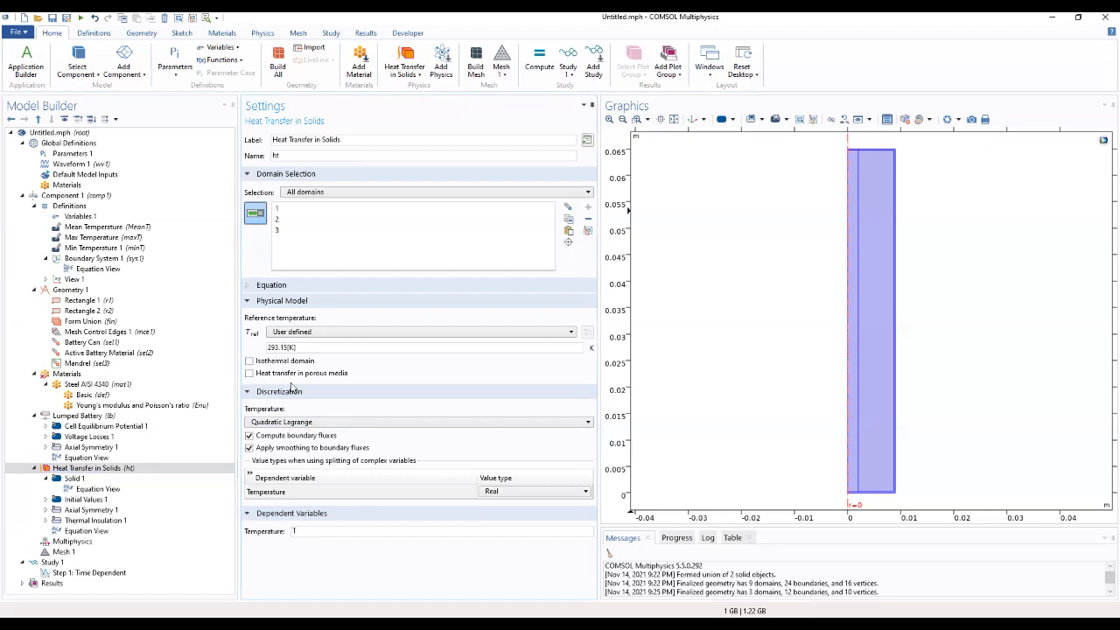
left_click(290, 287)
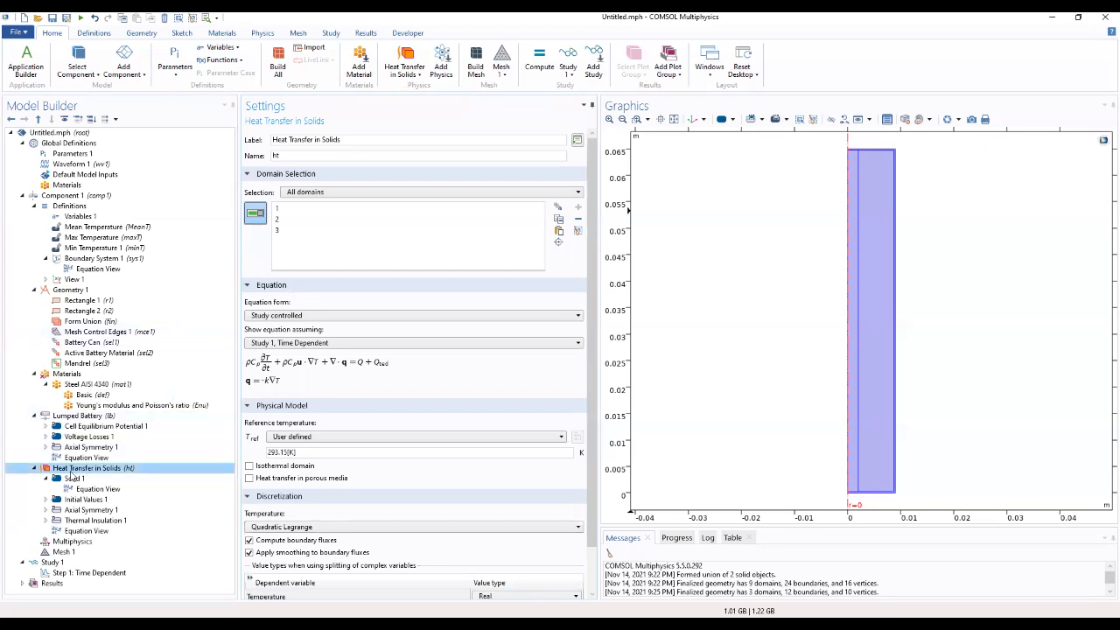
left_click(76, 478)
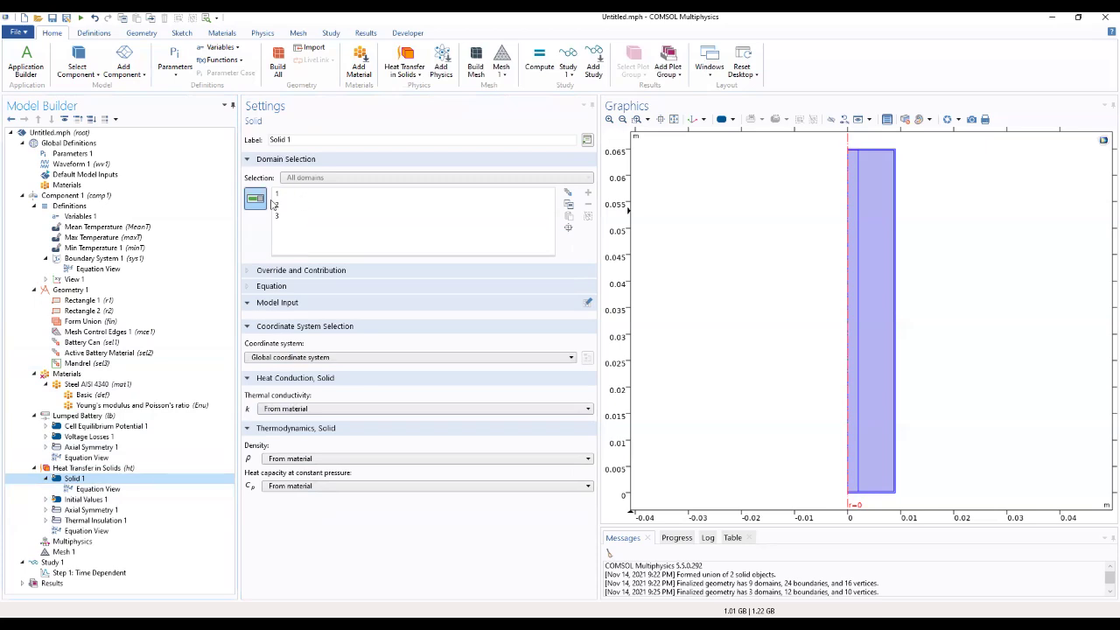
Step: Replace the initial temperature value in Heat Transfer's Initial Values 1 with a temperature parameter, and check the axial symmetry and thermal insulation boundaries
left_click(87, 499)
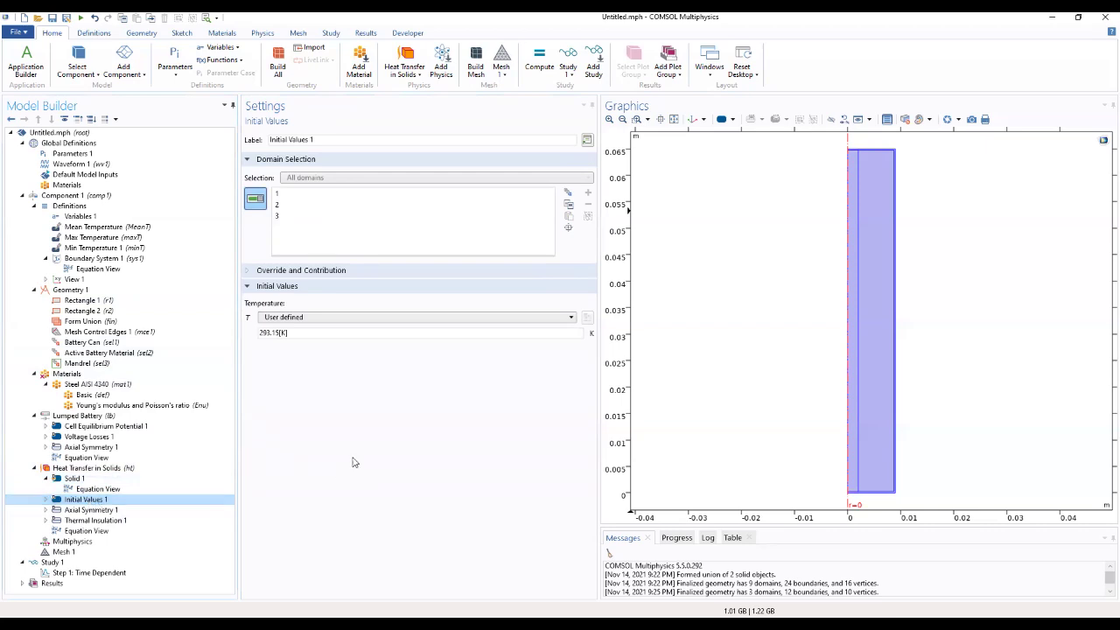
left_click_drag(290, 332, 249, 333)
type("T_")
left_click(90, 510)
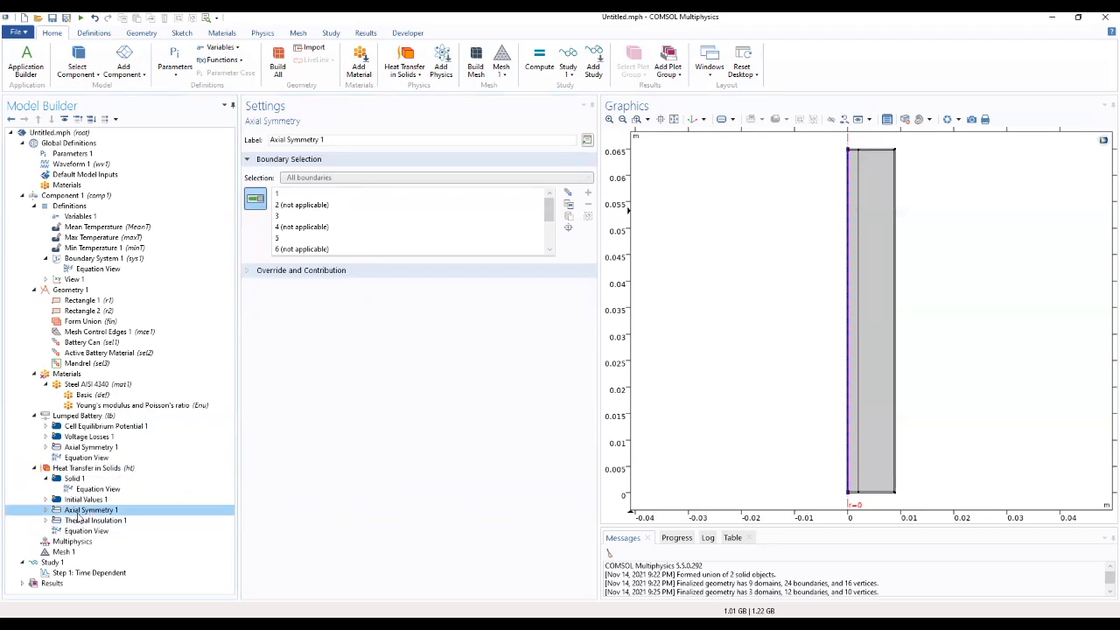
left_click(86, 520)
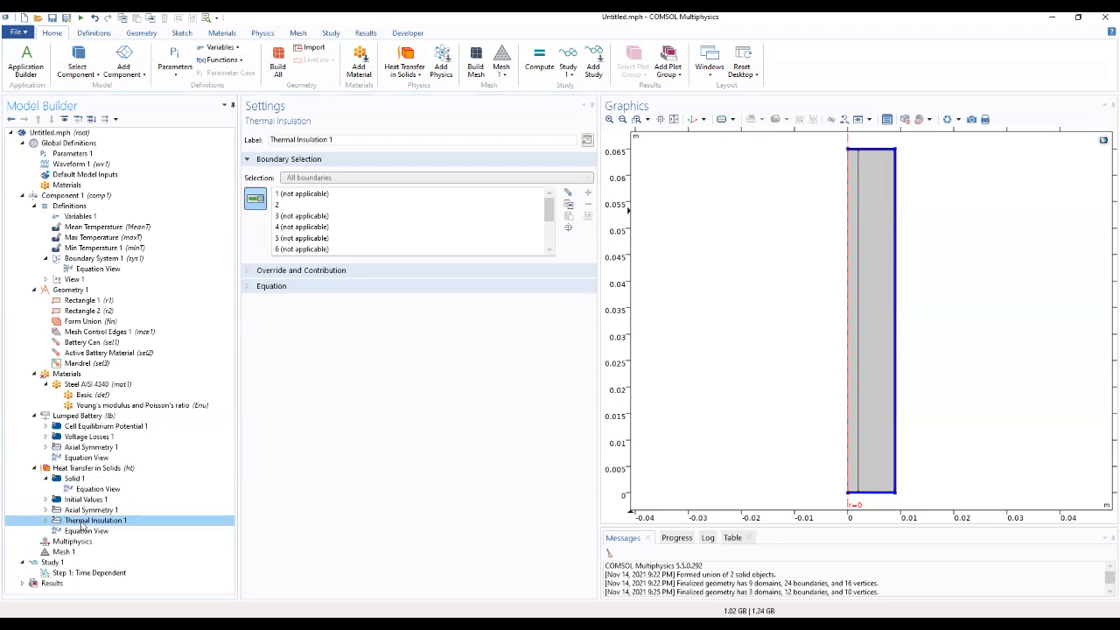
Step: Add a second Solid node to Heat Transfer in Solids and assign it to the Active Battery Material selection
left_click(96, 468)
right_click(98, 468)
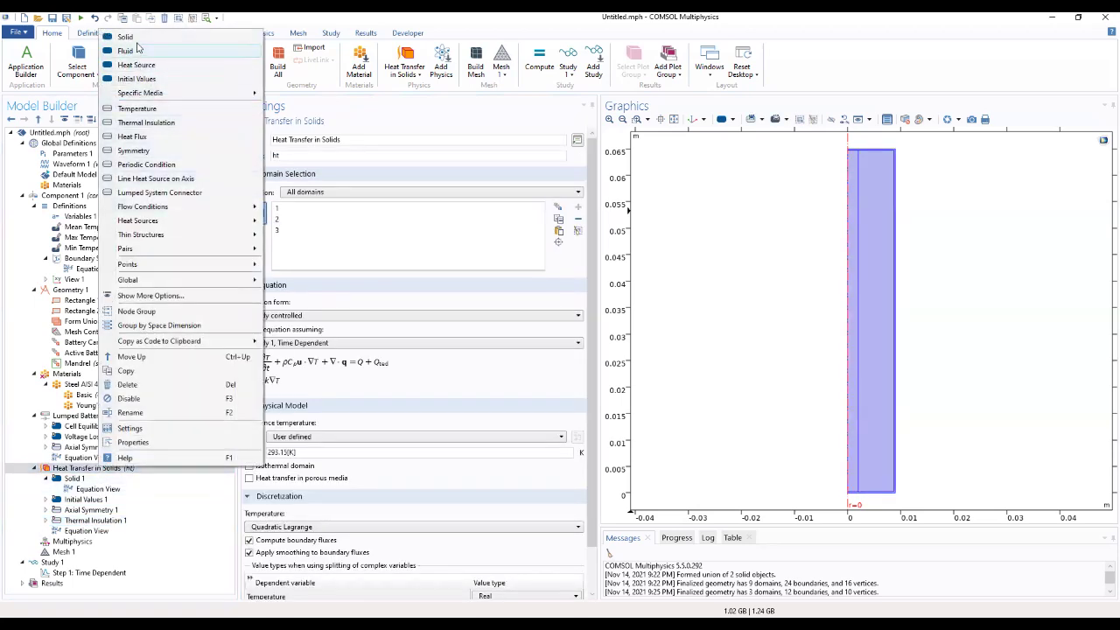
left_click(136, 39)
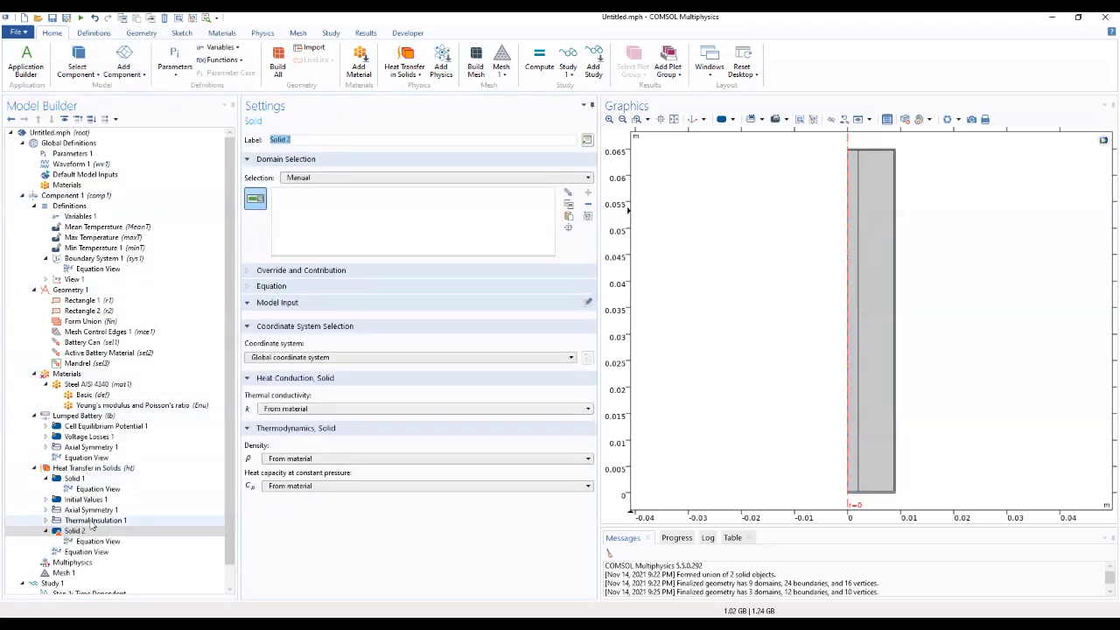
left_click(315, 177)
left_click(325, 223)
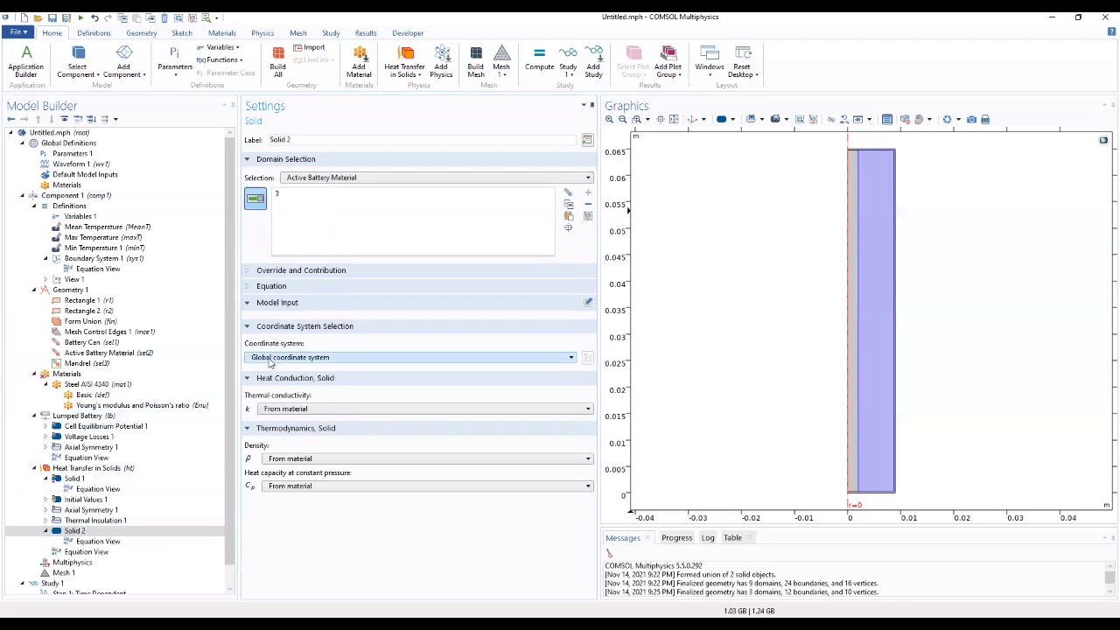
Step: Give Solid 2 a user-defined diagonal thermal conductivity with kT_batt_r as the first diagonal entry and kT_batt_ang as the second
left_click(303, 409)
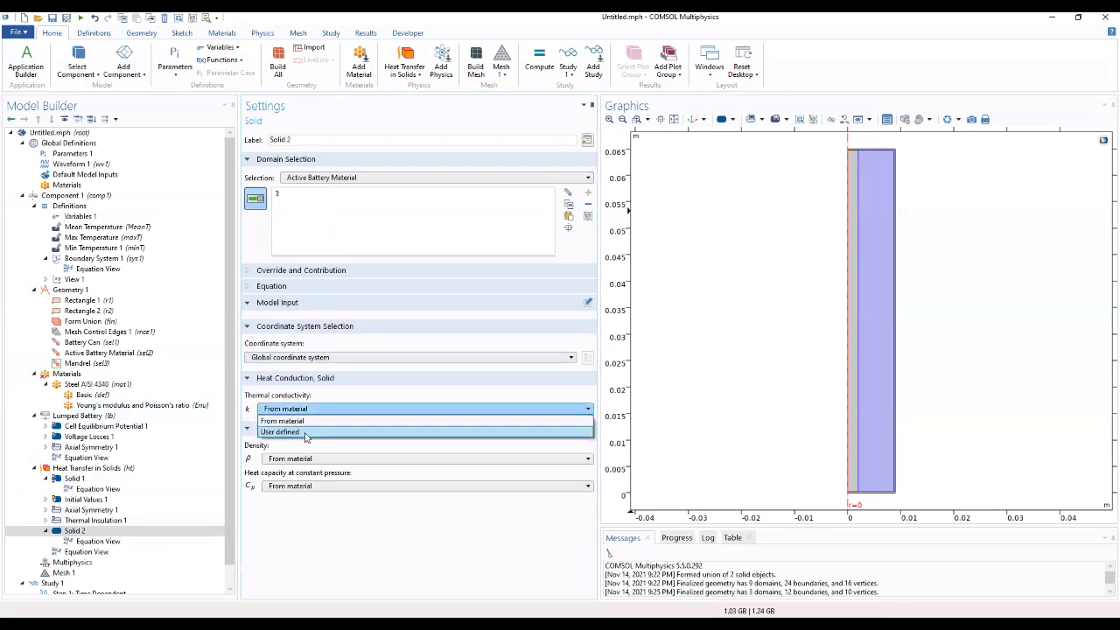
left_click(305, 435)
left_click(299, 438)
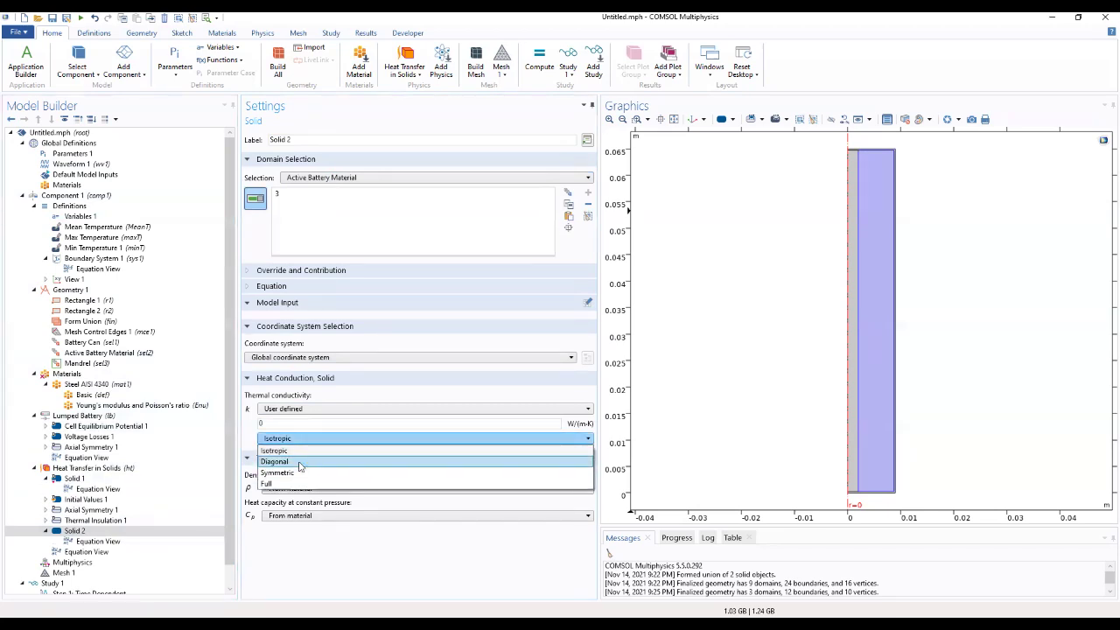
left_click(299, 462)
left_click(302, 423)
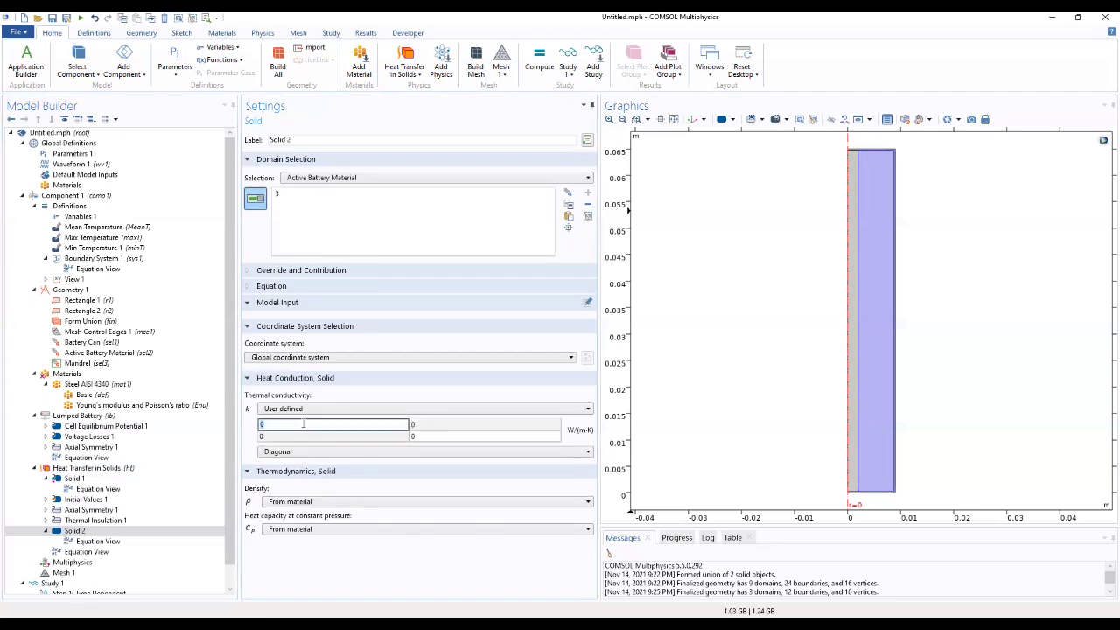
type("kT_batt_r")
left_click_drag(298, 425, 246, 428)
left_click(438, 439)
left_click(437, 437)
type("kT")
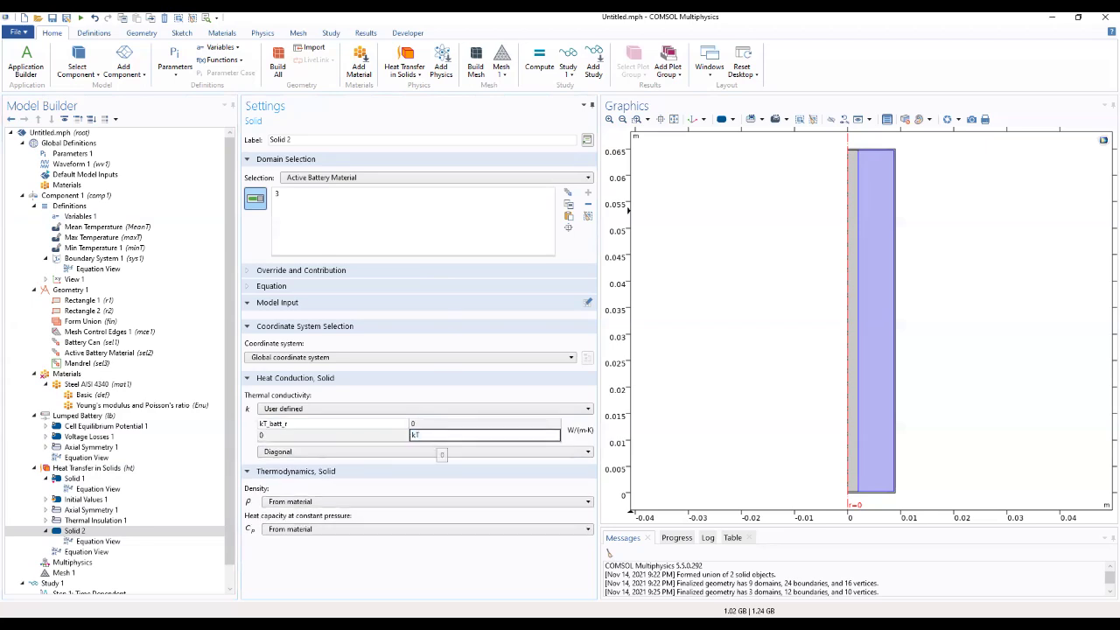
type("_batt_ang")
Step: Set Solid 2's density to user-defined rho_batt and its heat capacity at constant pressure to user-defined Cp_batt
left_click(313, 504)
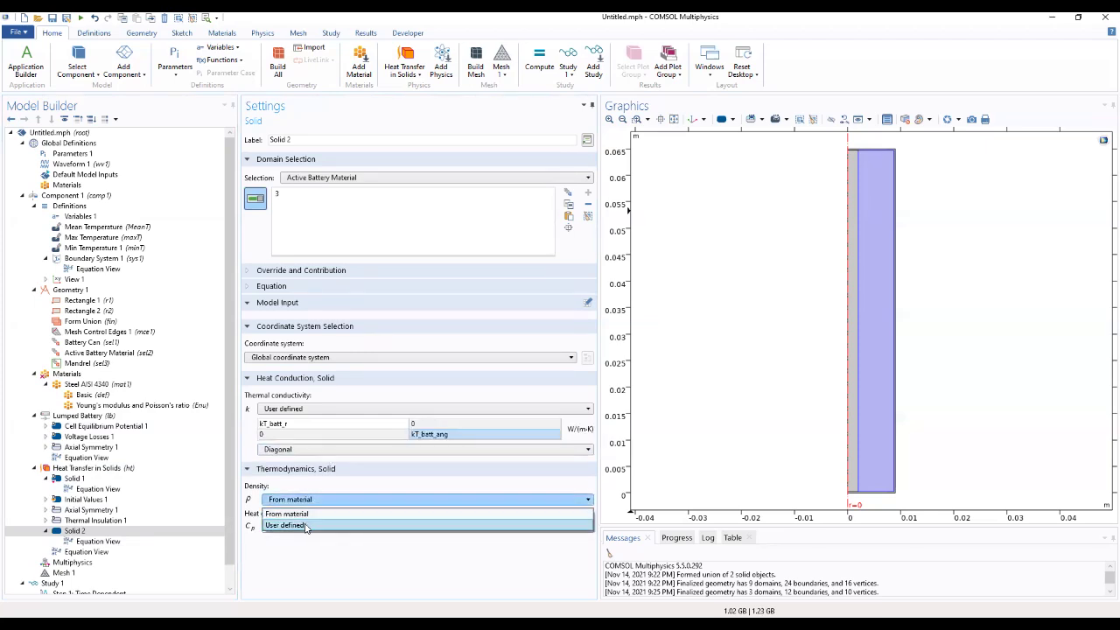
left_click(310, 521)
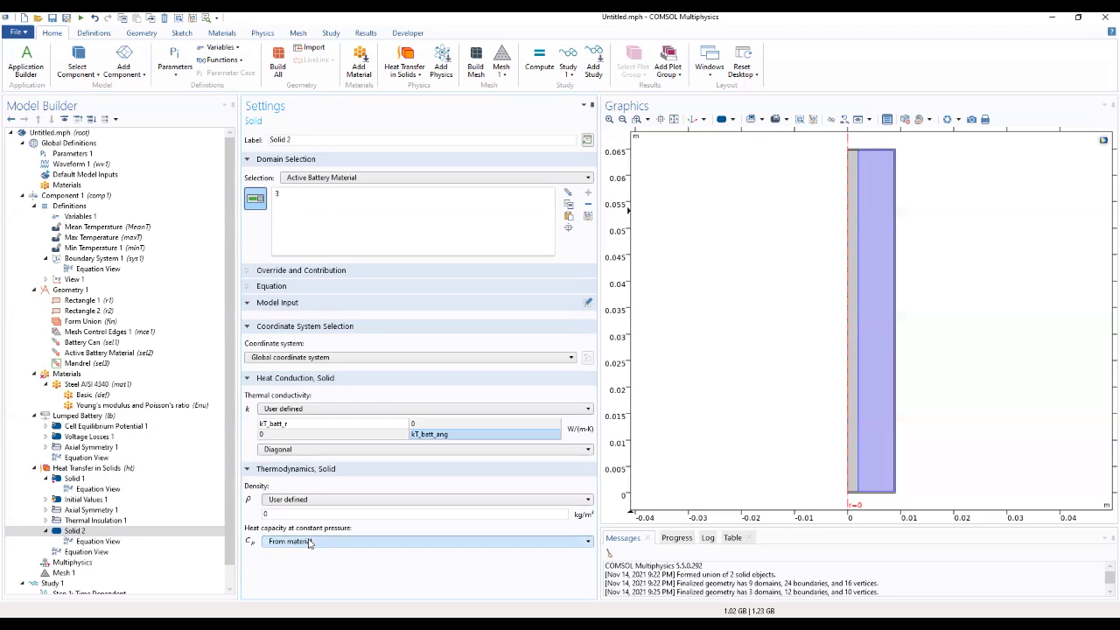
left_click(297, 517)
type("rho_batt")
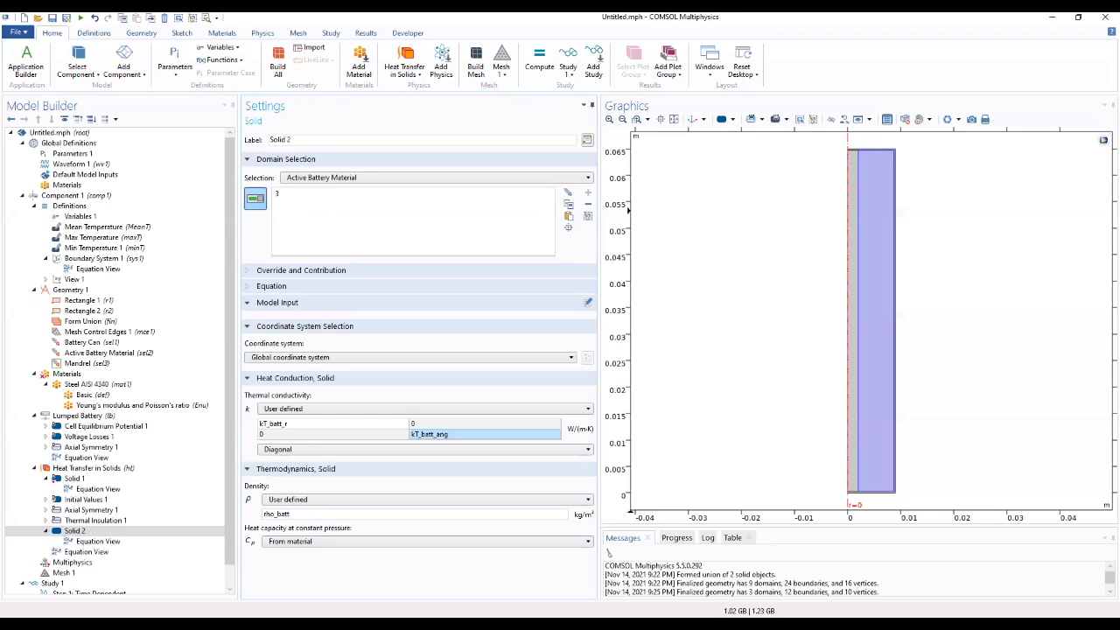
left_click(290, 541)
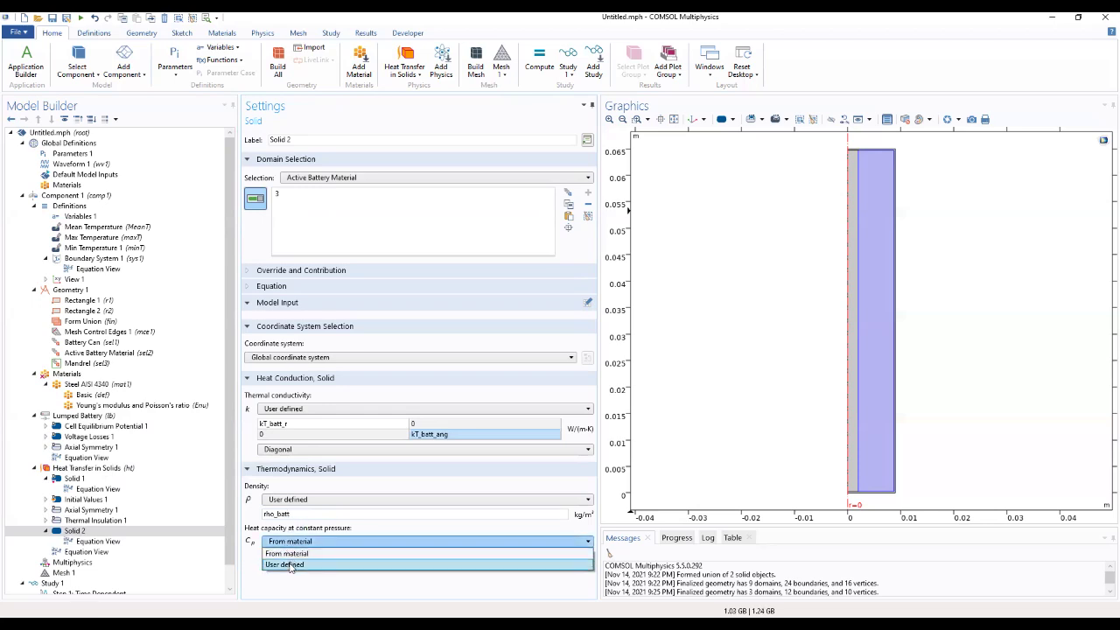
left_click(290, 564)
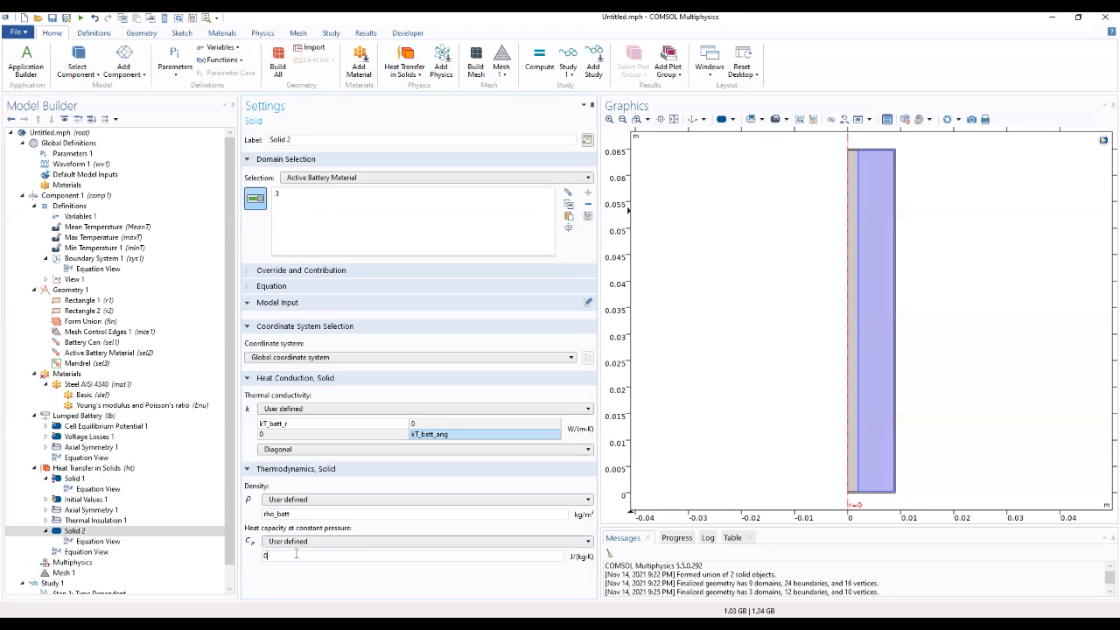
type("Cp_batt")
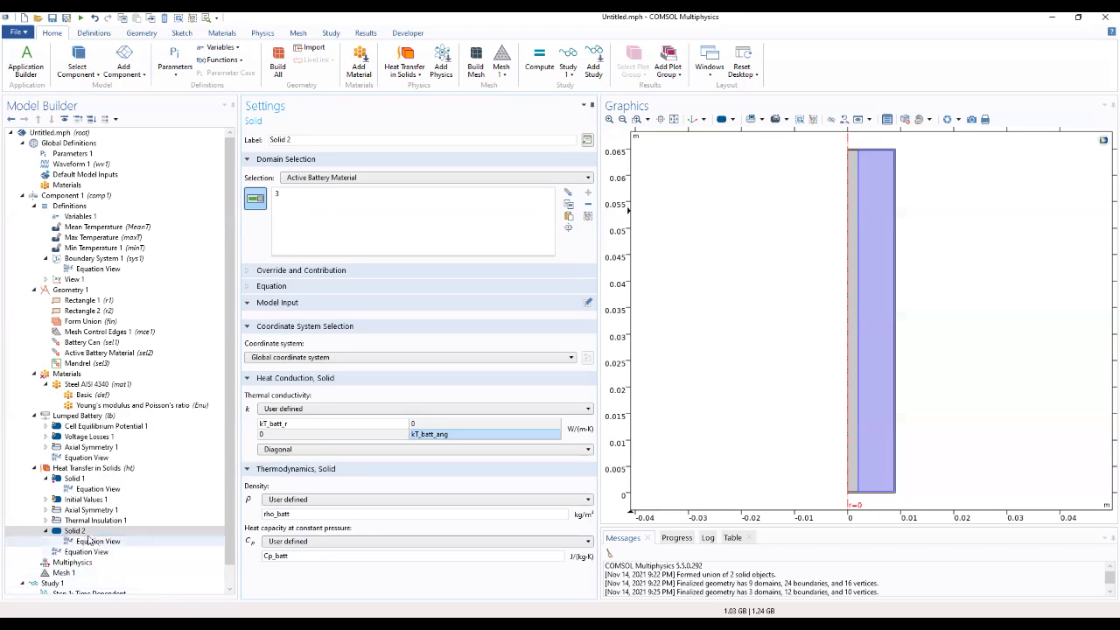
Step: Add a third Solid node to Heat Transfer in Solids for the Mandrel selection, with user-defined isotropic thermal conductivity kT_sep
left_click(86, 469)
right_click(86, 469)
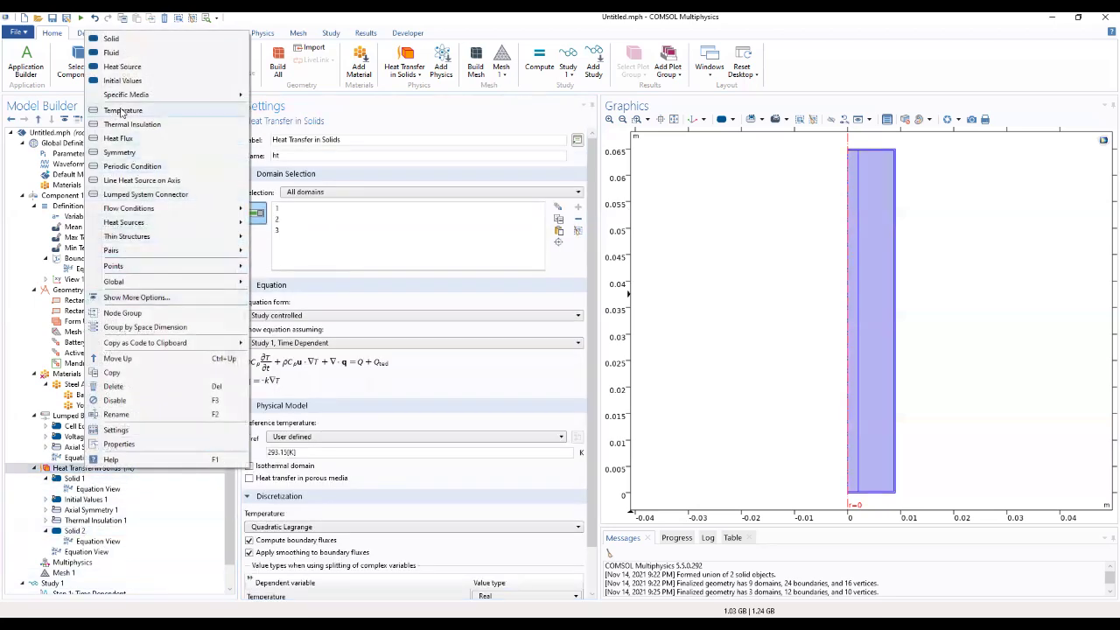
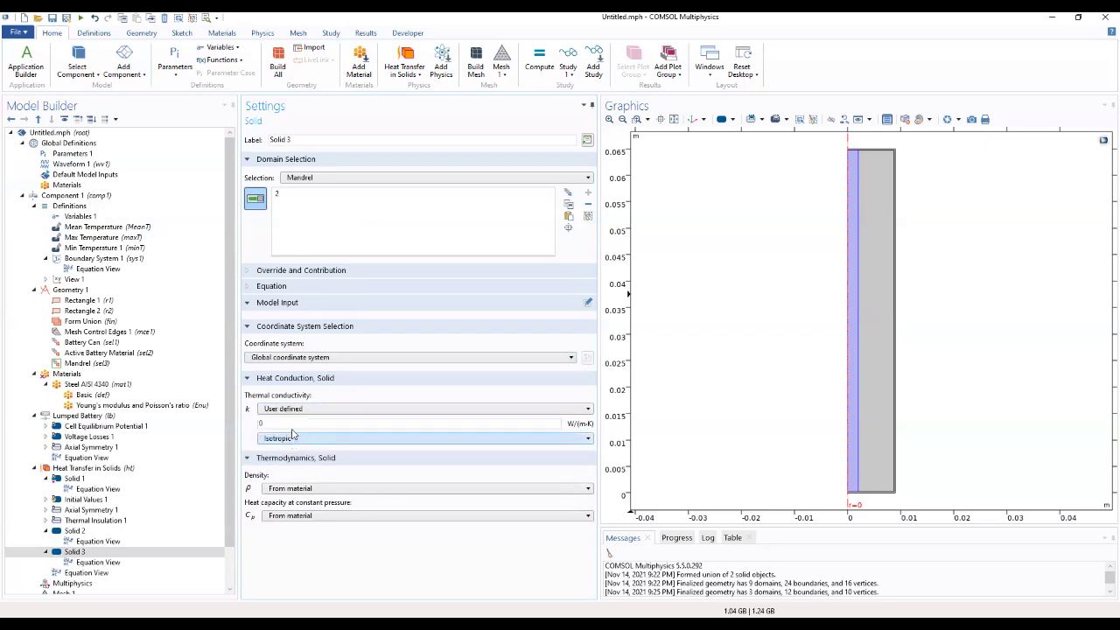
double_click(288, 423)
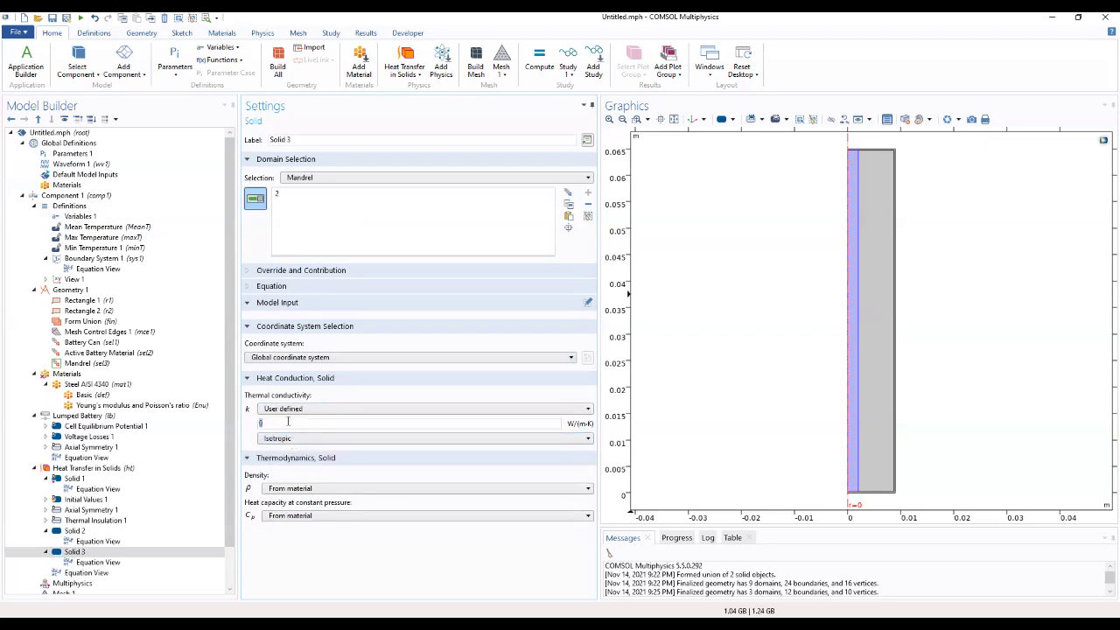
type("kT_sep")
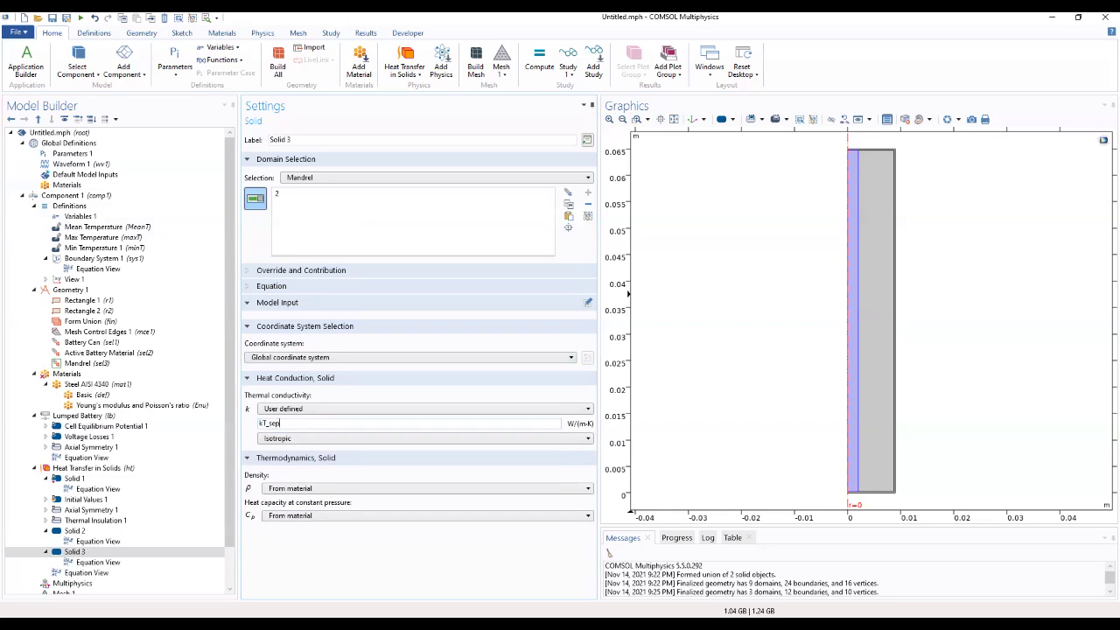
Step: Set Solid 3's density to user-defined rho_sep and its heat capacity at constant pressure to user-defined Cp_sep
left_click(308, 488)
left_click(306, 502)
double_click(299, 503)
type("rho_sep")
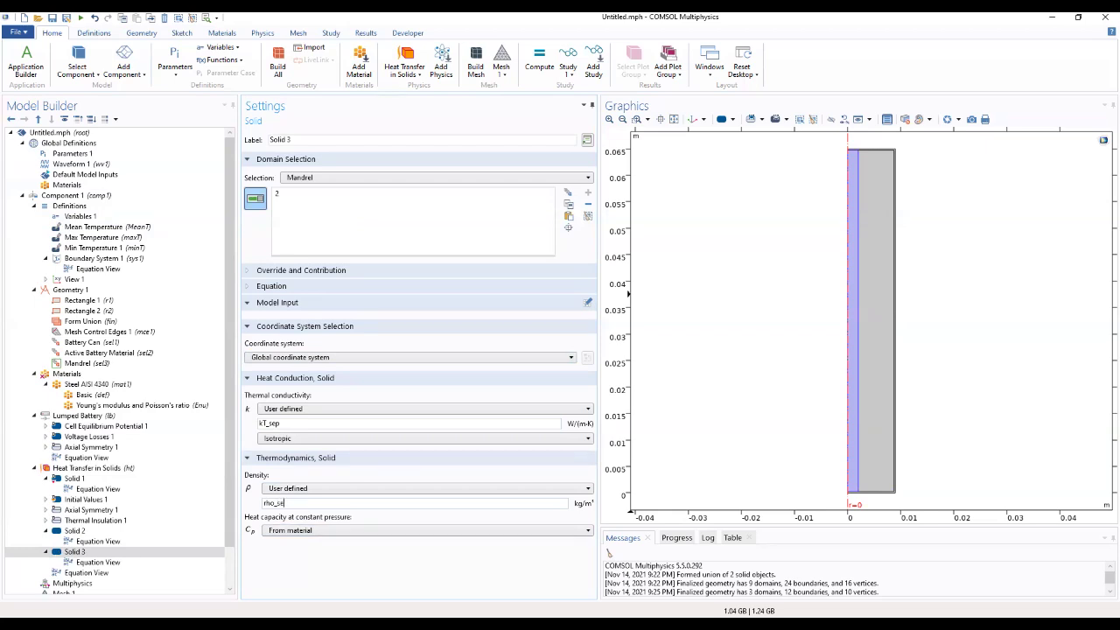
left_click(299, 531)
left_click(299, 553)
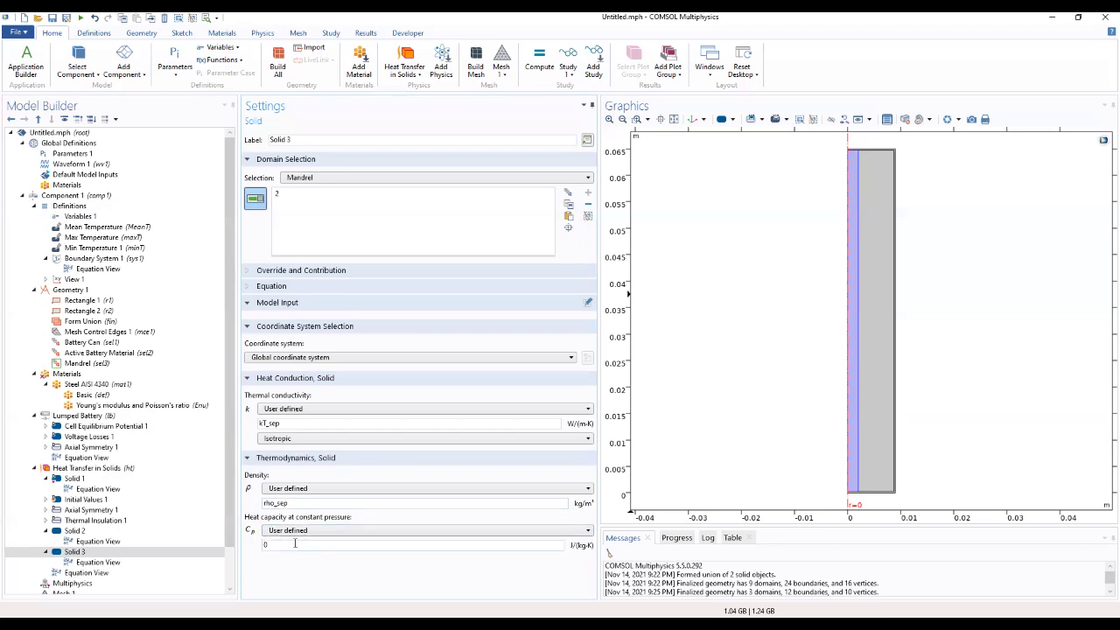
type("Cp_sep")
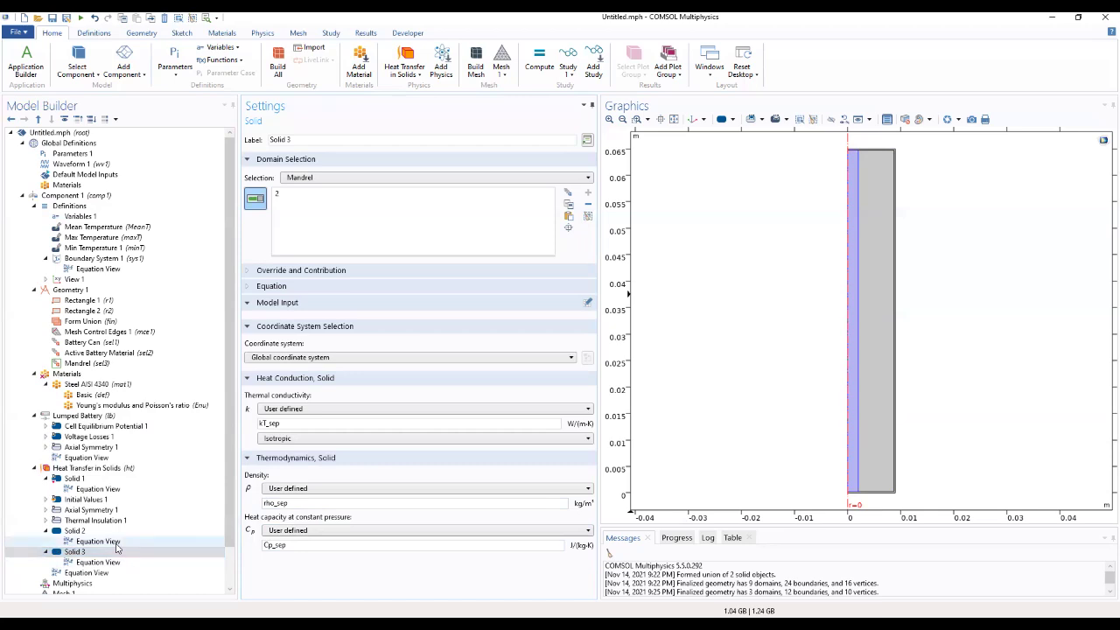
Step: Add a Heat Flux condition to Heat Transfer in Solids and apply it to boundaries 2, 7 and 12
left_click(77, 470)
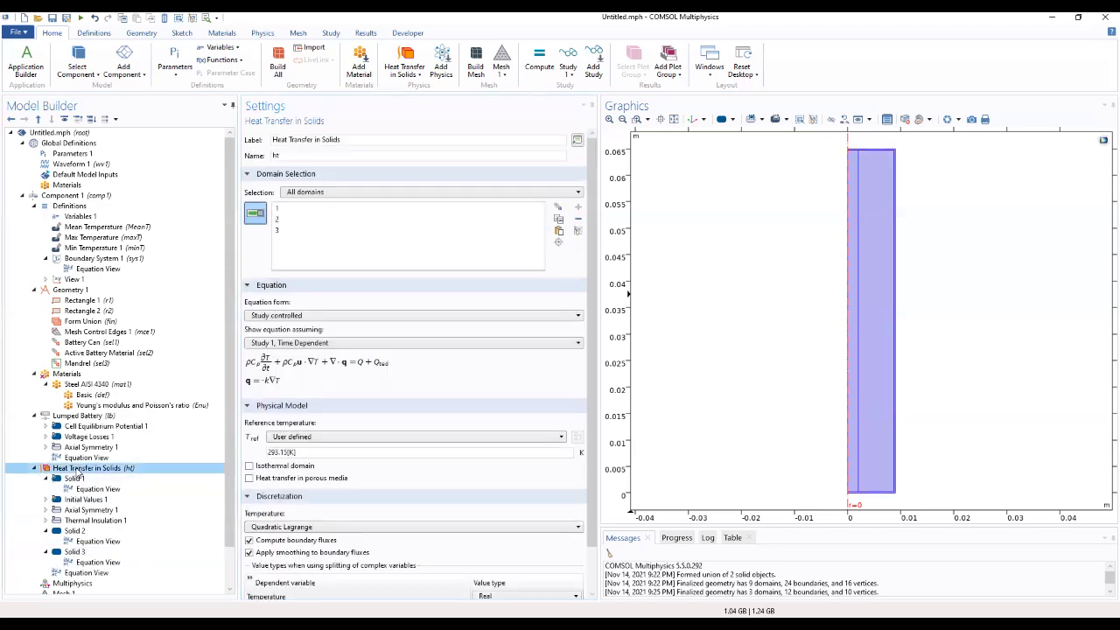
right_click(77, 469)
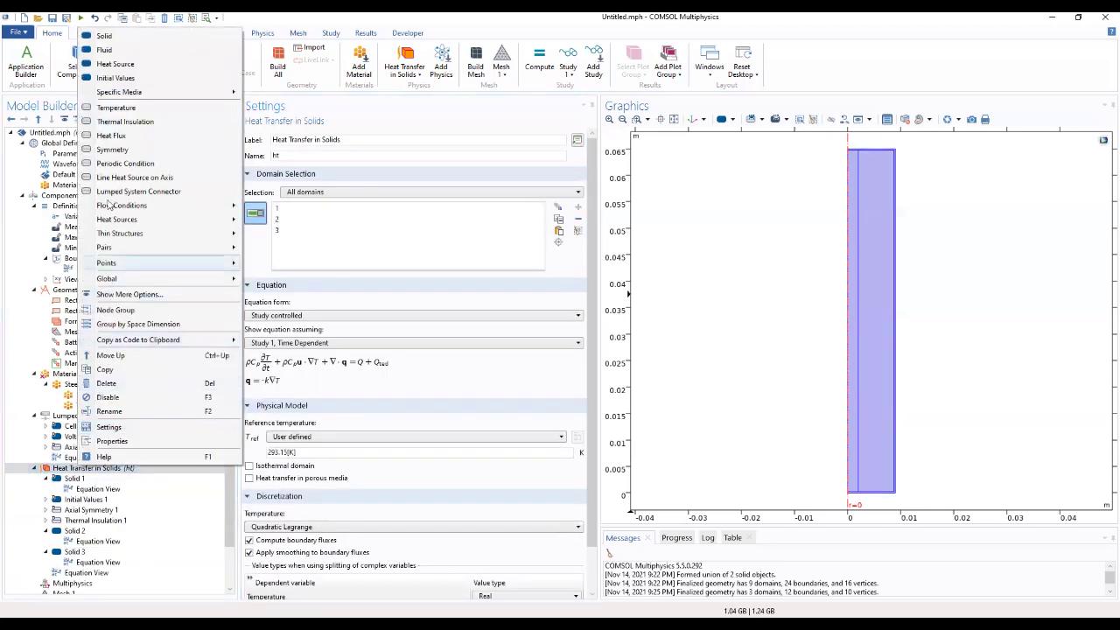
left_click(111, 136)
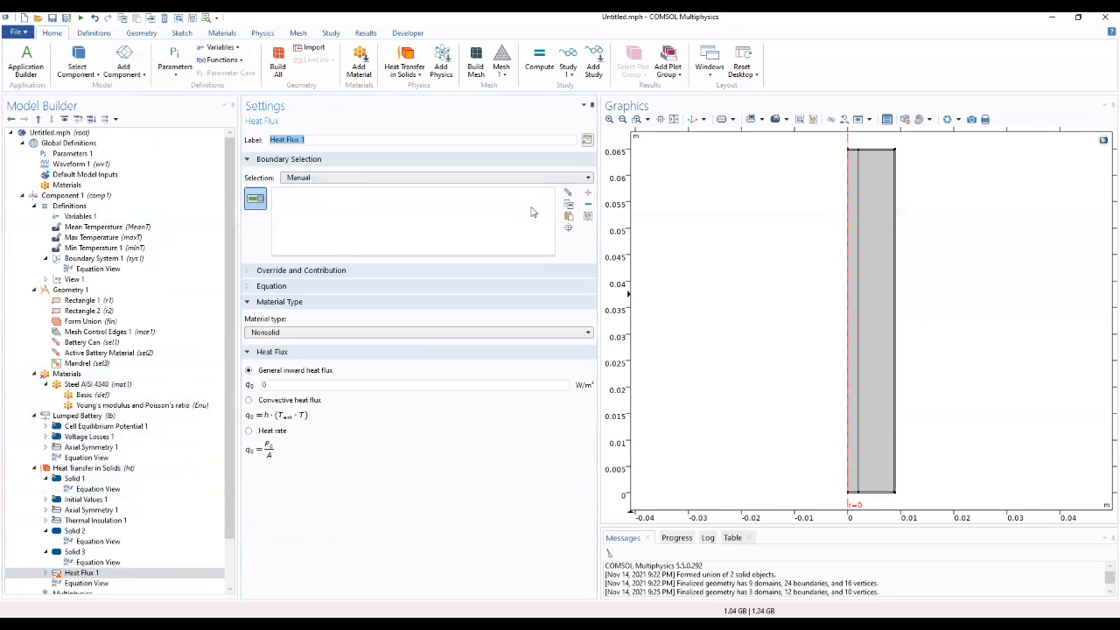
left_click(570, 216)
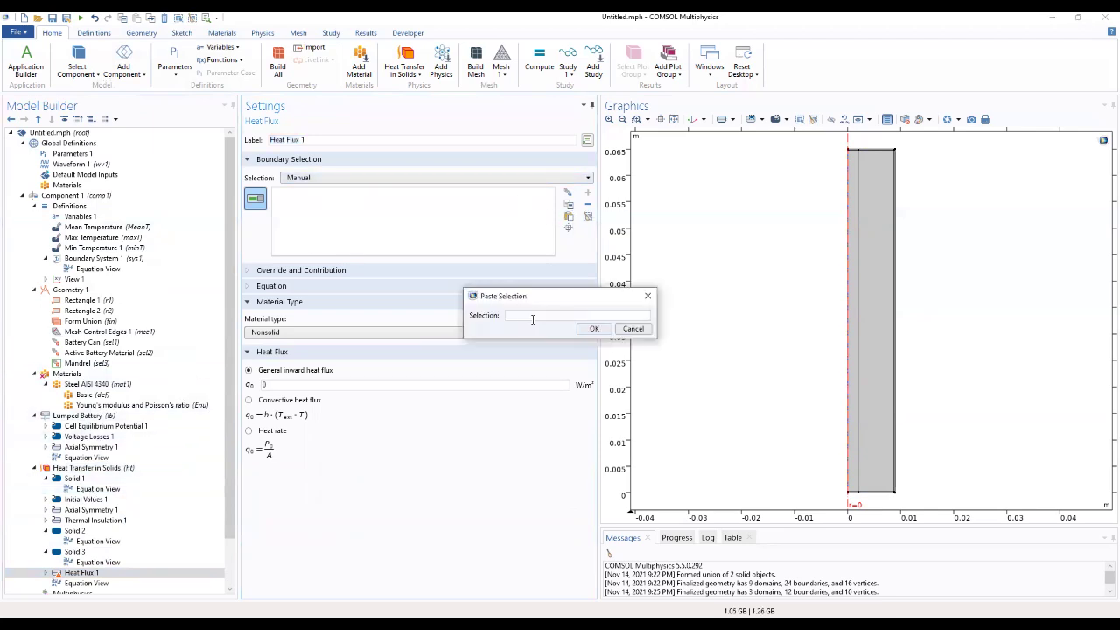
type("8")
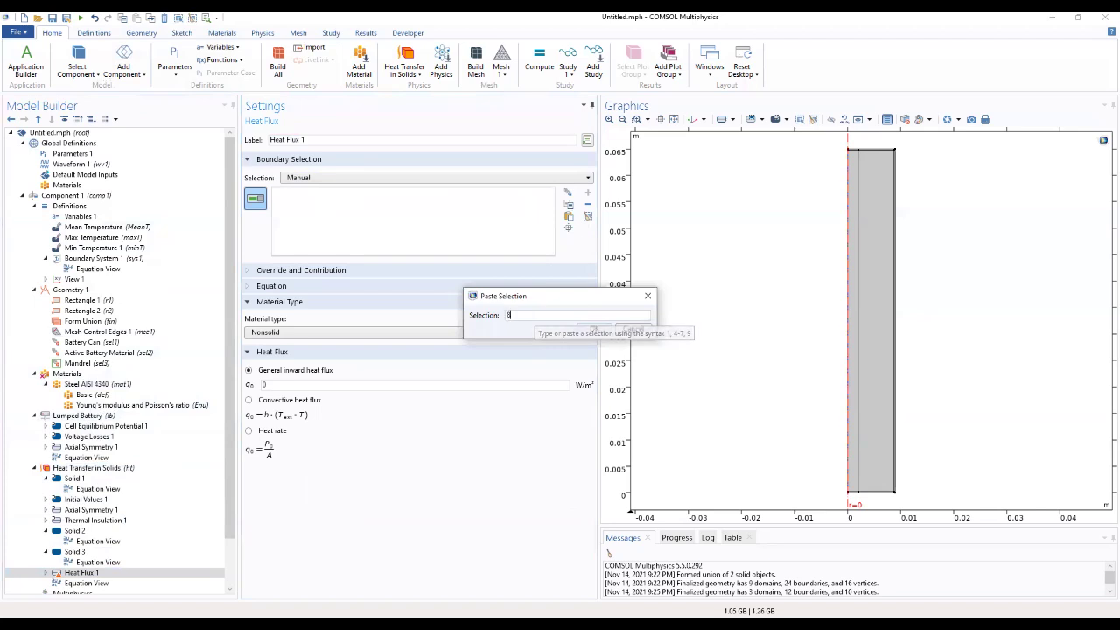
type("2")
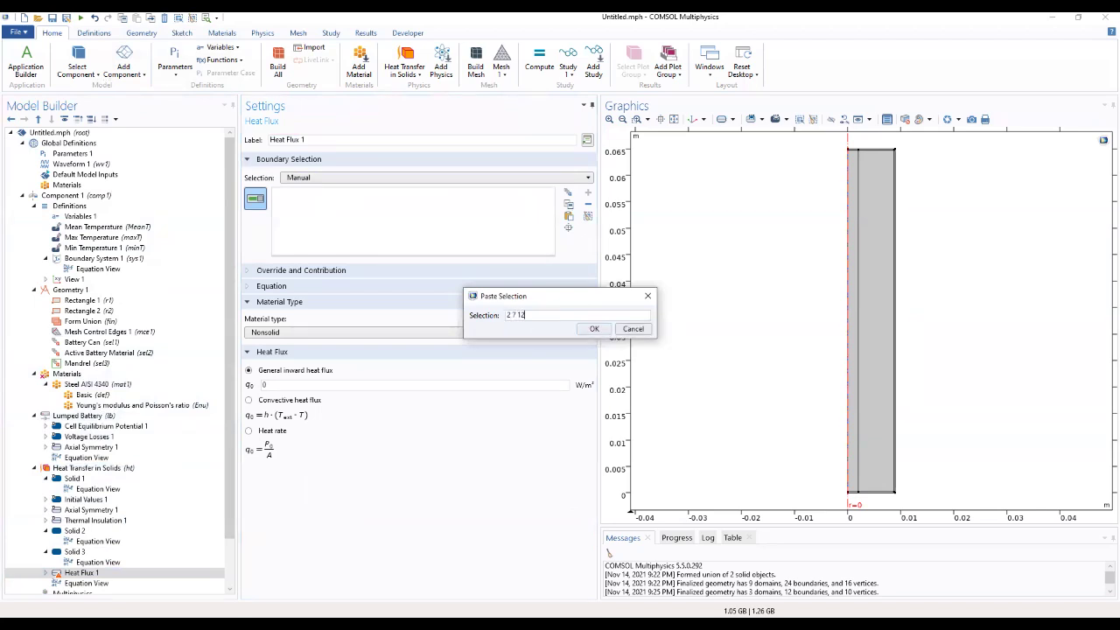
type(" 7 12")
key("Return")
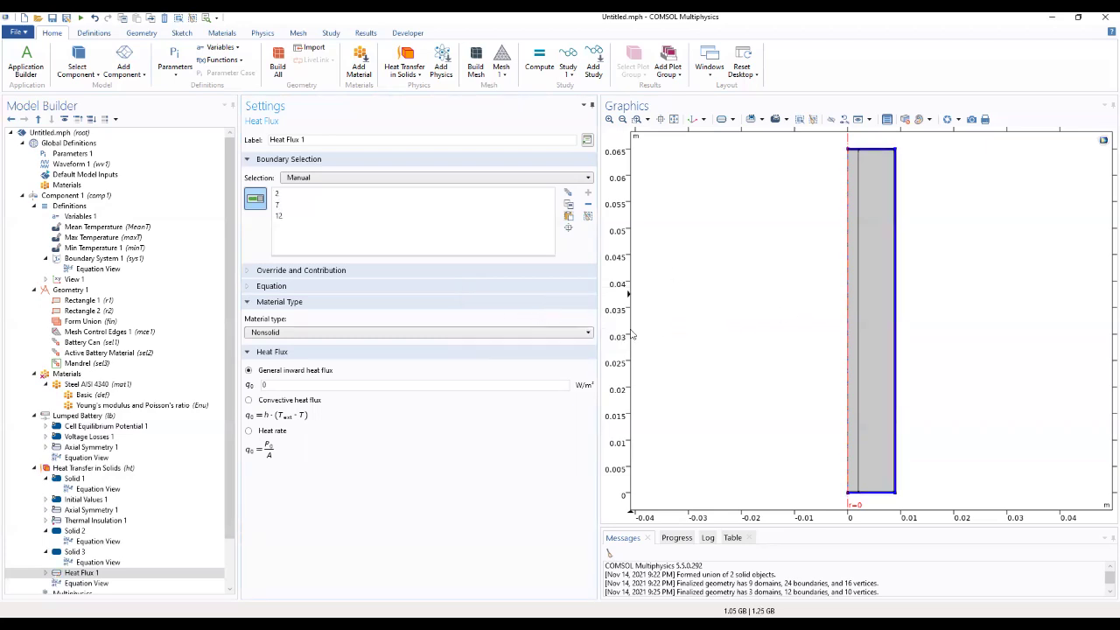
Step: Make Heat Flux 1 convective with a heat transfer coefficient of 20 W/(m²·K) and external temperature T_init
left_click(249, 400)
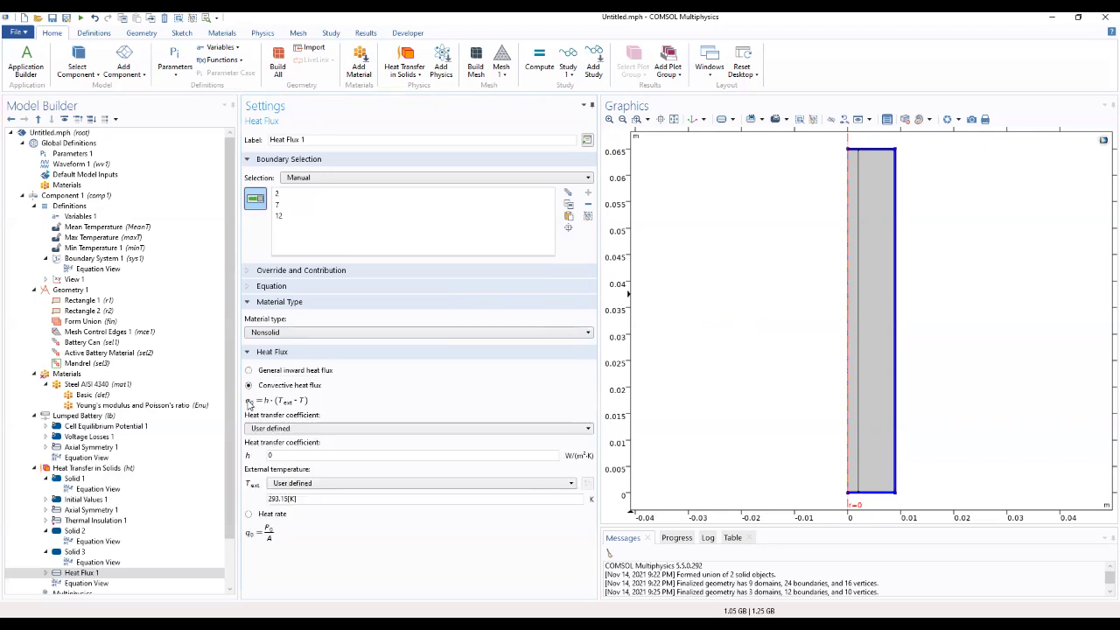
double_click(273, 455)
type("20")
double_click(315, 499)
type("T_init")
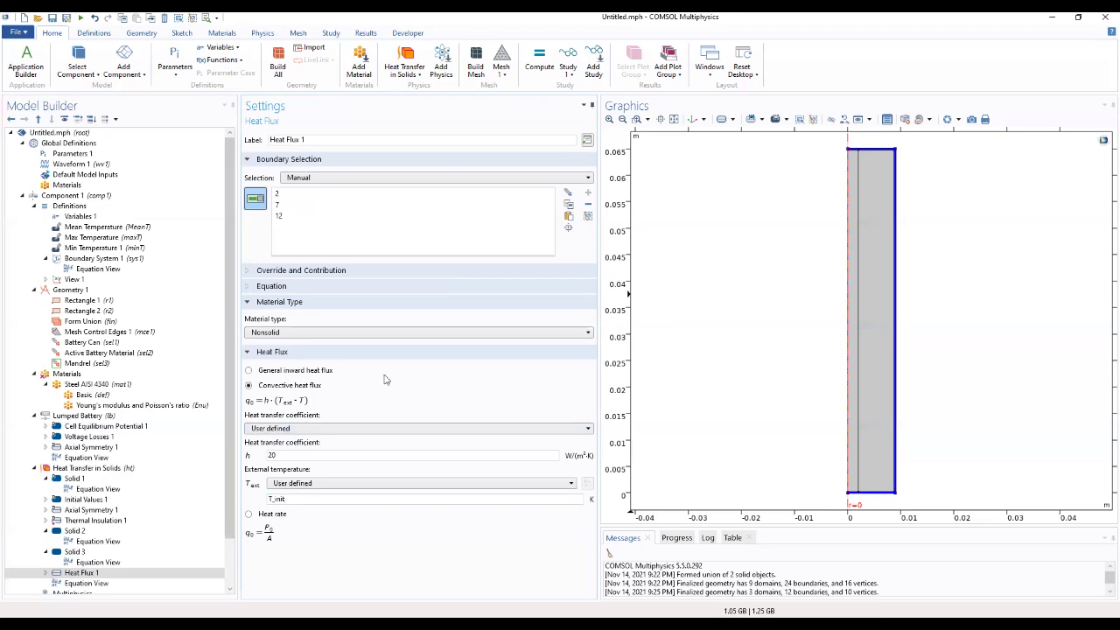
Step: Review the Multiphysics node, the Lumped Battery settings, the Steel AISI 4340 material assignment and the Voltage Losses 1 settings
scroll(110, 543, "down", 3)
left_click(99, 540)
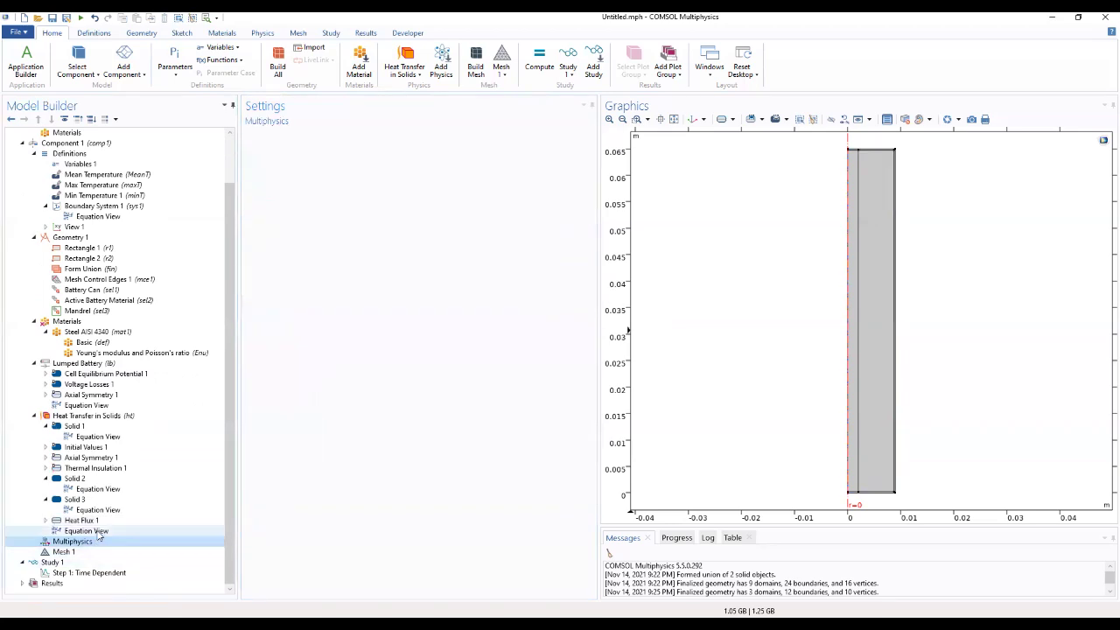
left_click(97, 363)
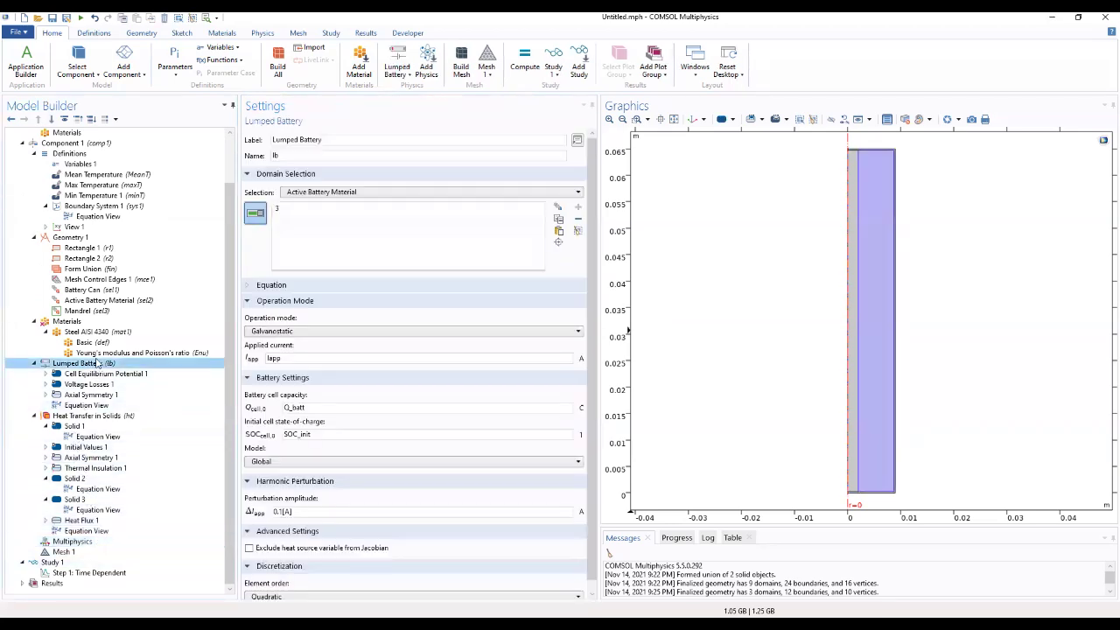
left_click(93, 322)
left_click(96, 333)
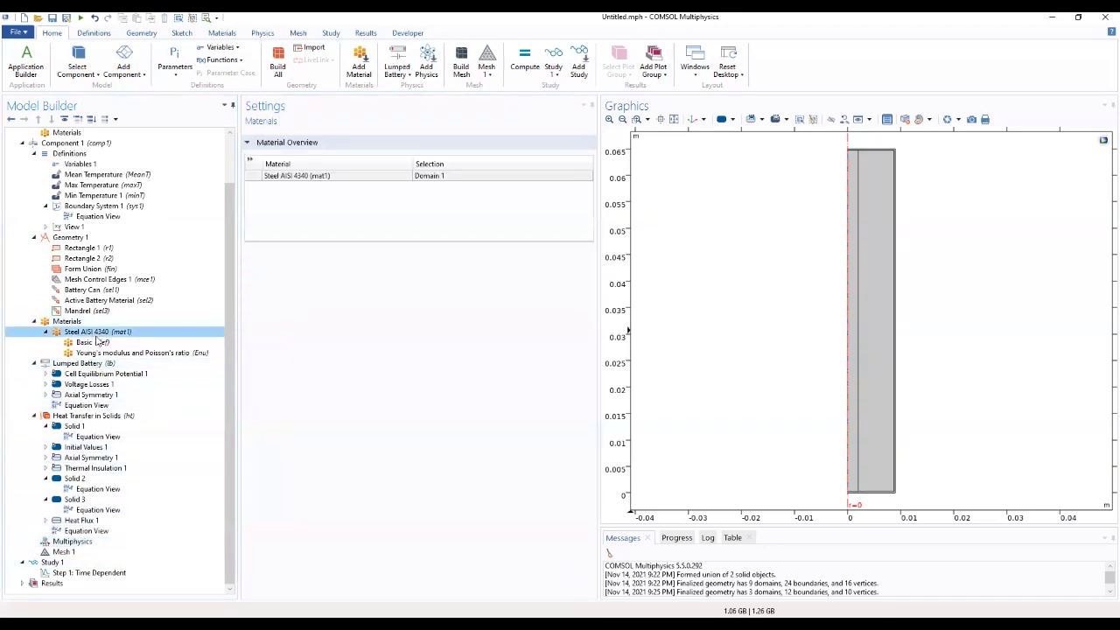
left_click(96, 323)
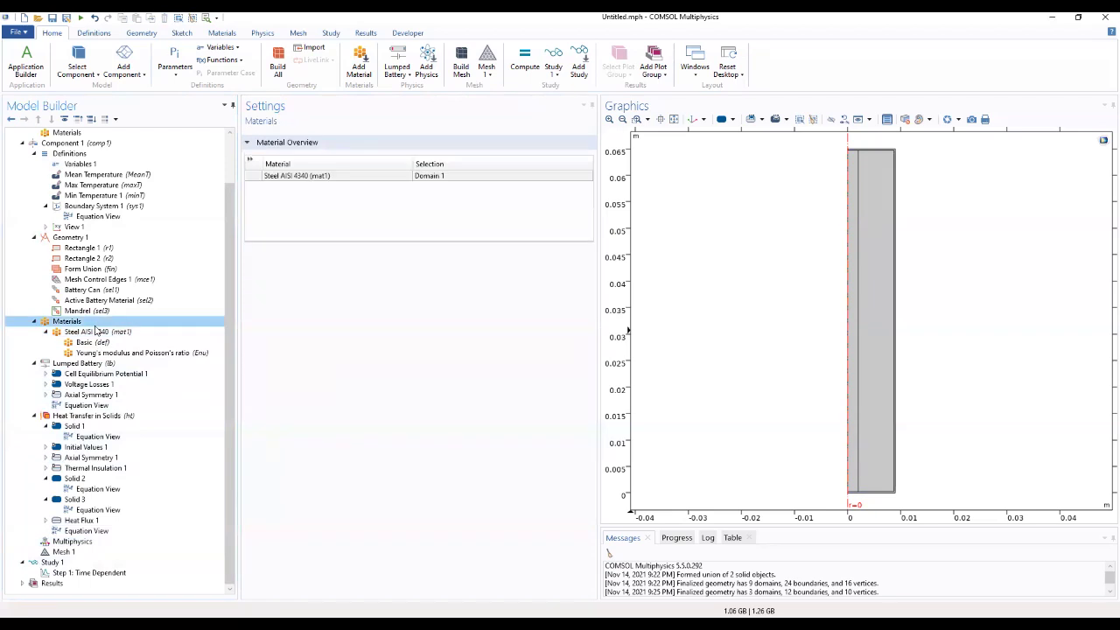
left_click(96, 332)
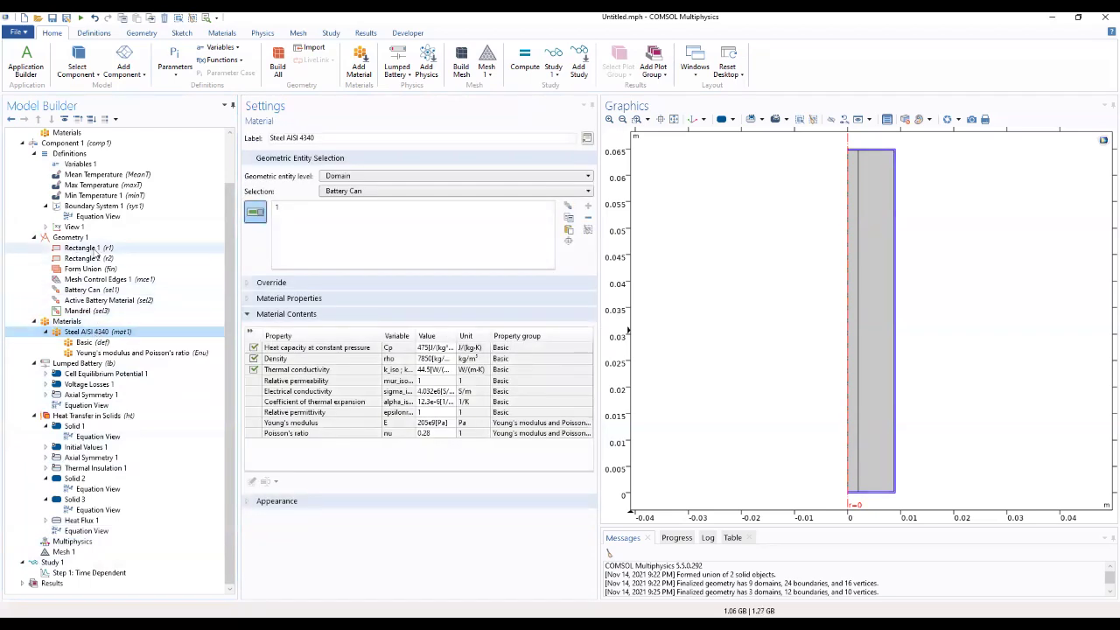
left_click(74, 385)
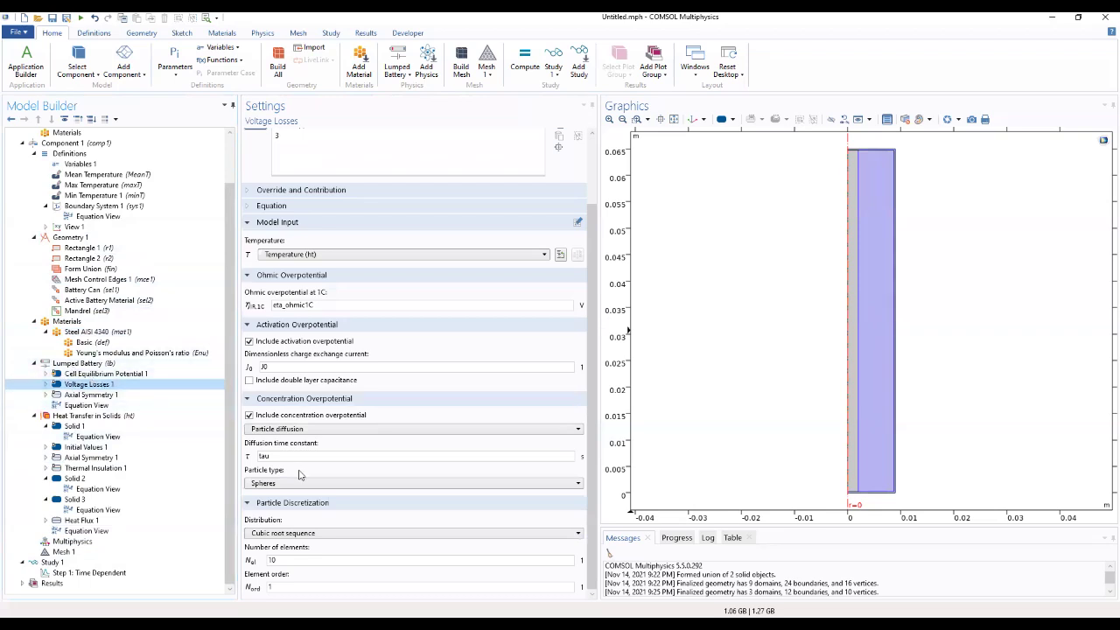
Step: Switch Mesh 1 to a user-controlled mesh and open its Size node settings
left_click(61, 552)
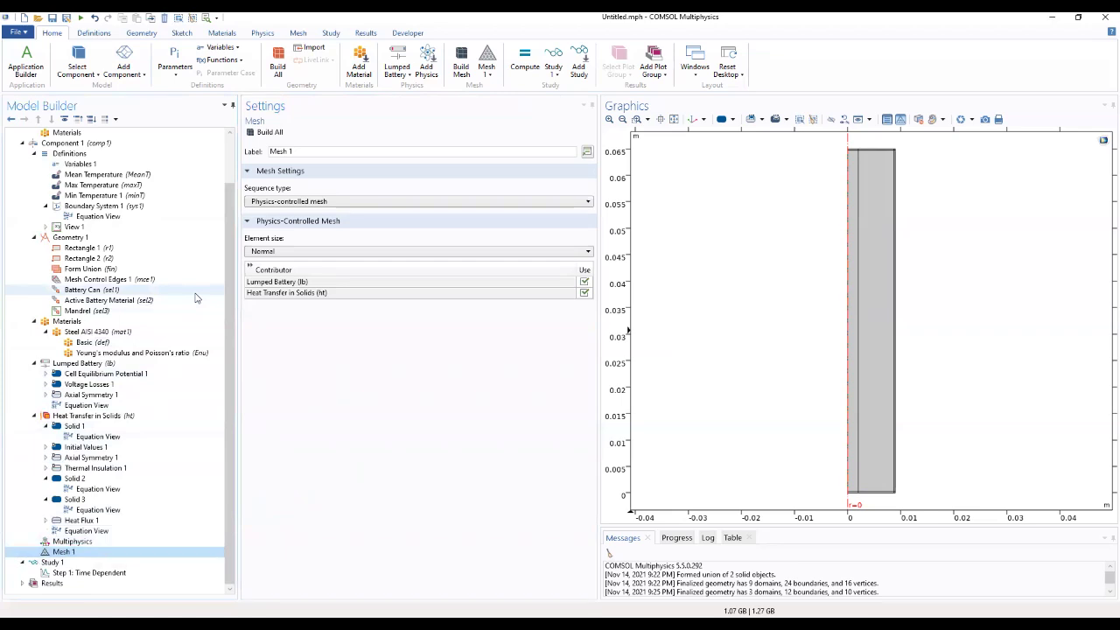
left_click(337, 203)
left_click(309, 215)
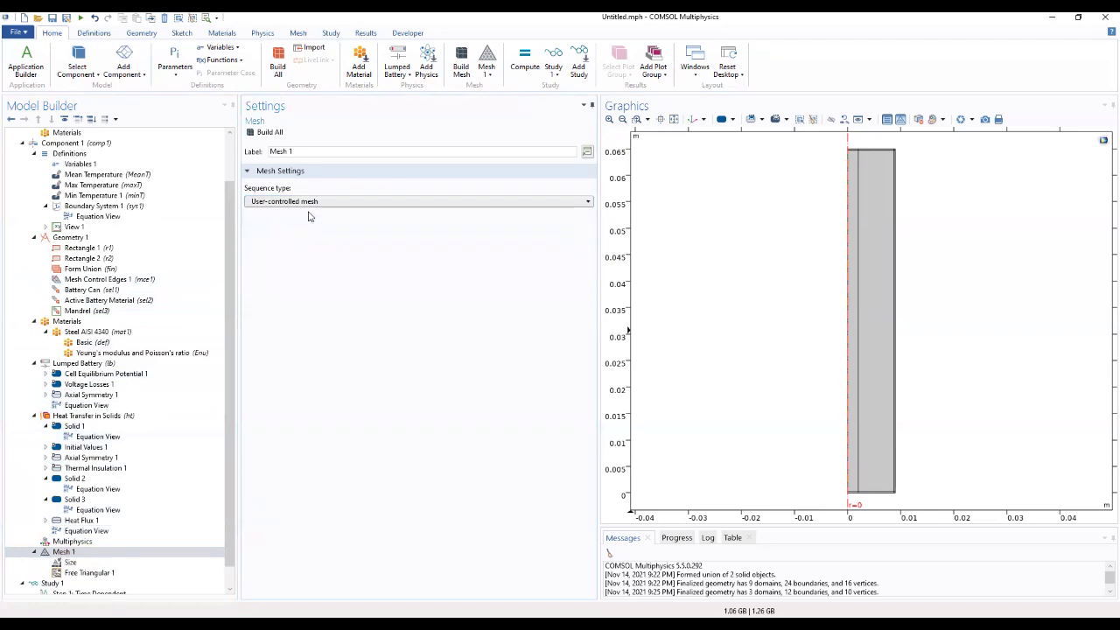
left_click(69, 563)
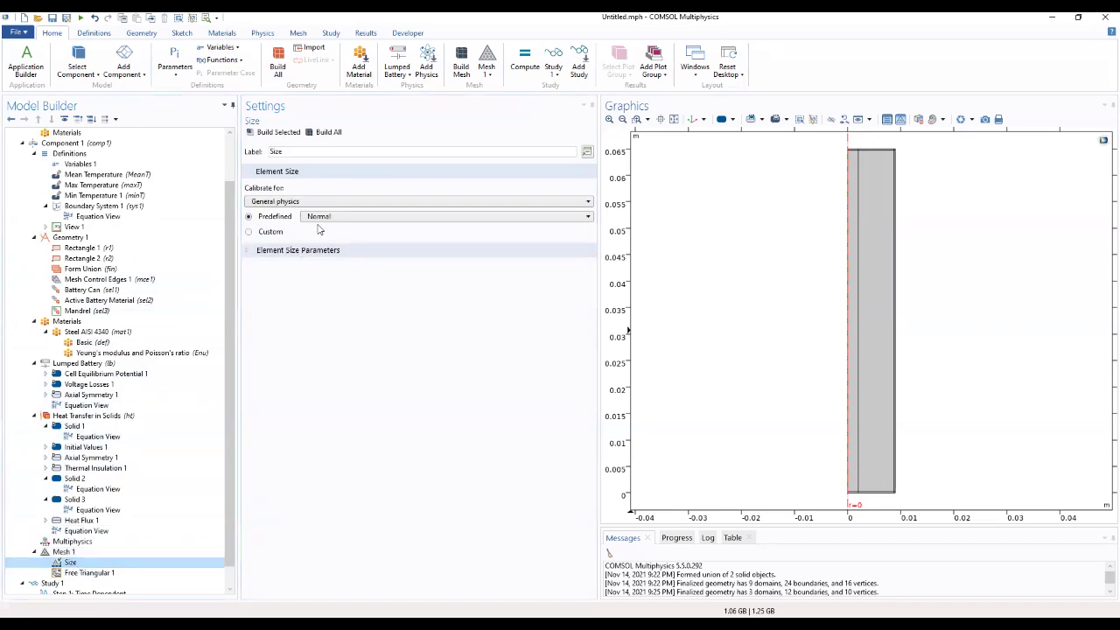
Step: Delete Free Triangular 1 from Mesh 1 and add a Mapped mesh operation in its place
left_click(72, 573)
right_click(71, 573)
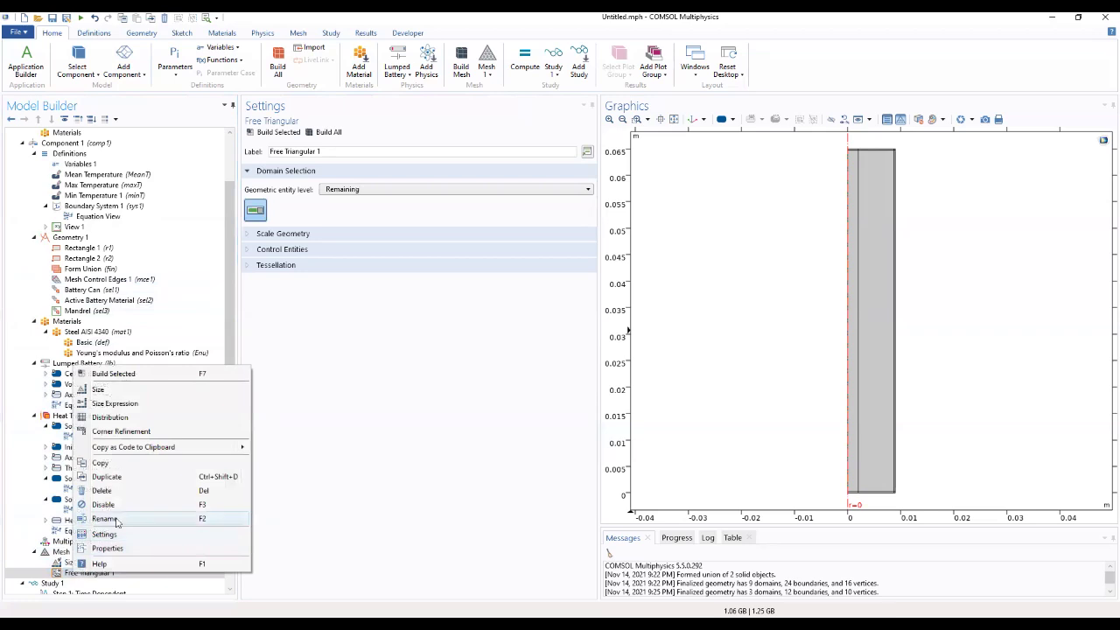
left_click(114, 492)
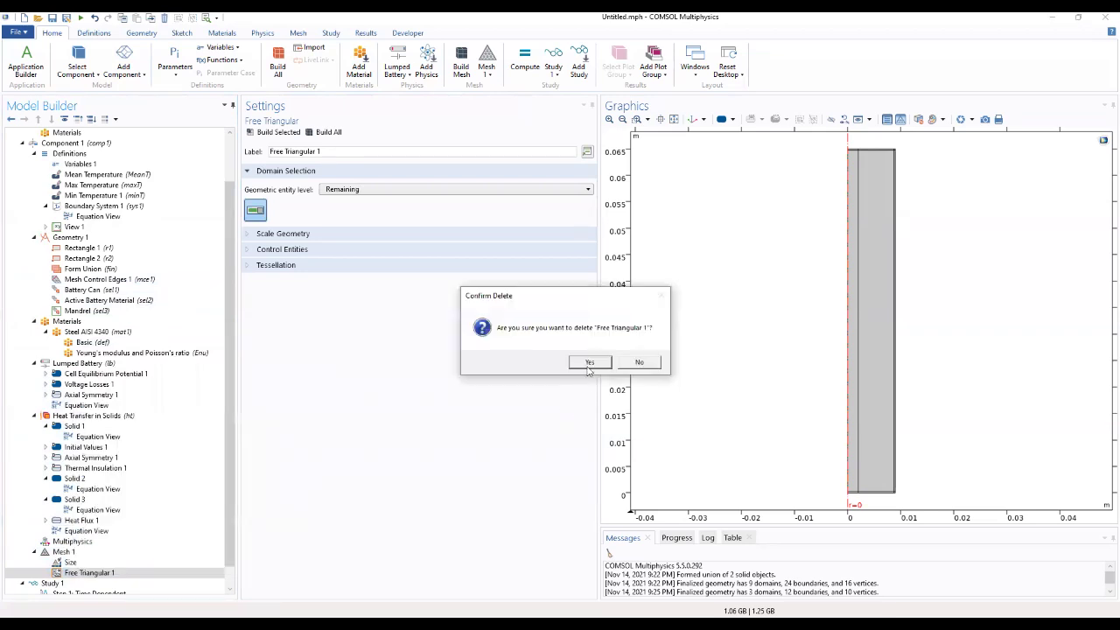
left_click(583, 364)
right_click(72, 551)
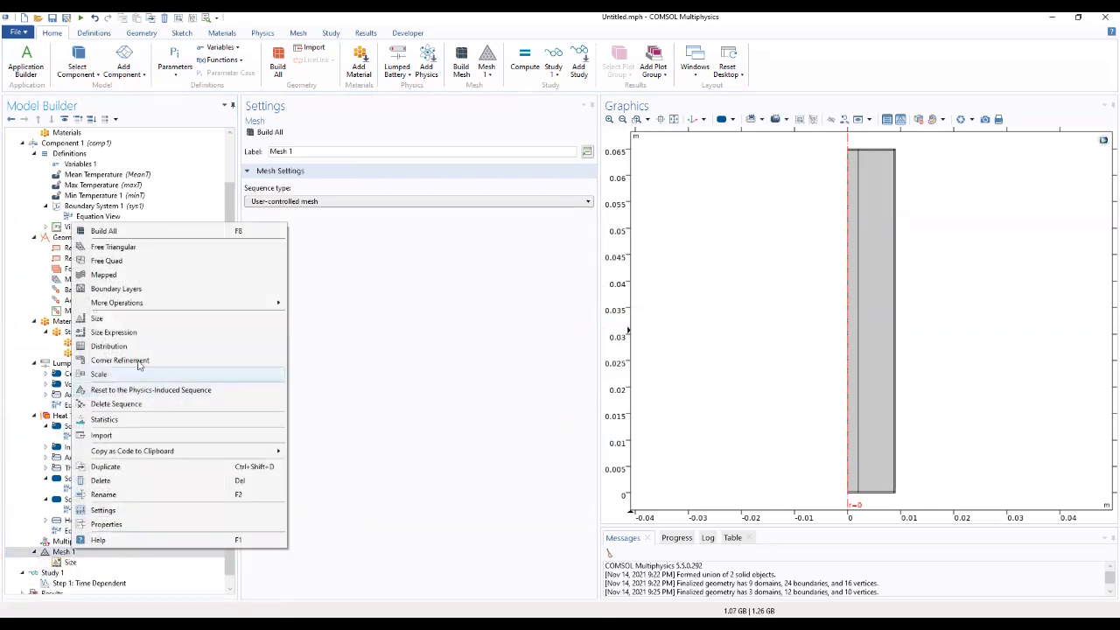
left_click(84, 276)
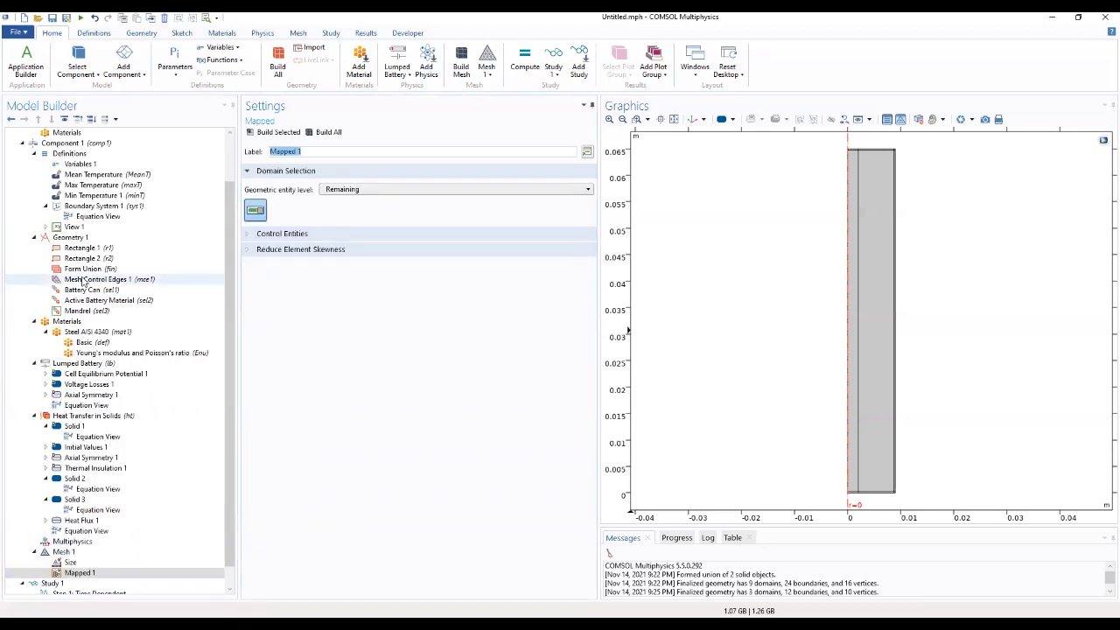
Step: Turn off smoothing across removed control entities for Mapped 1 and build the complete mesh
left_click(276, 236)
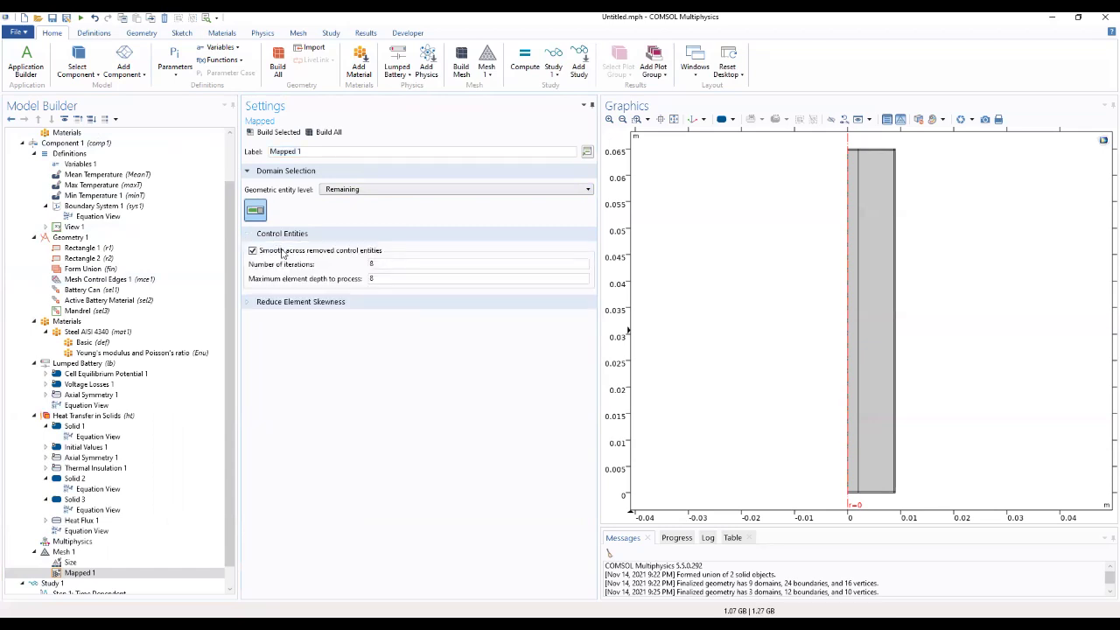
left_click(253, 250)
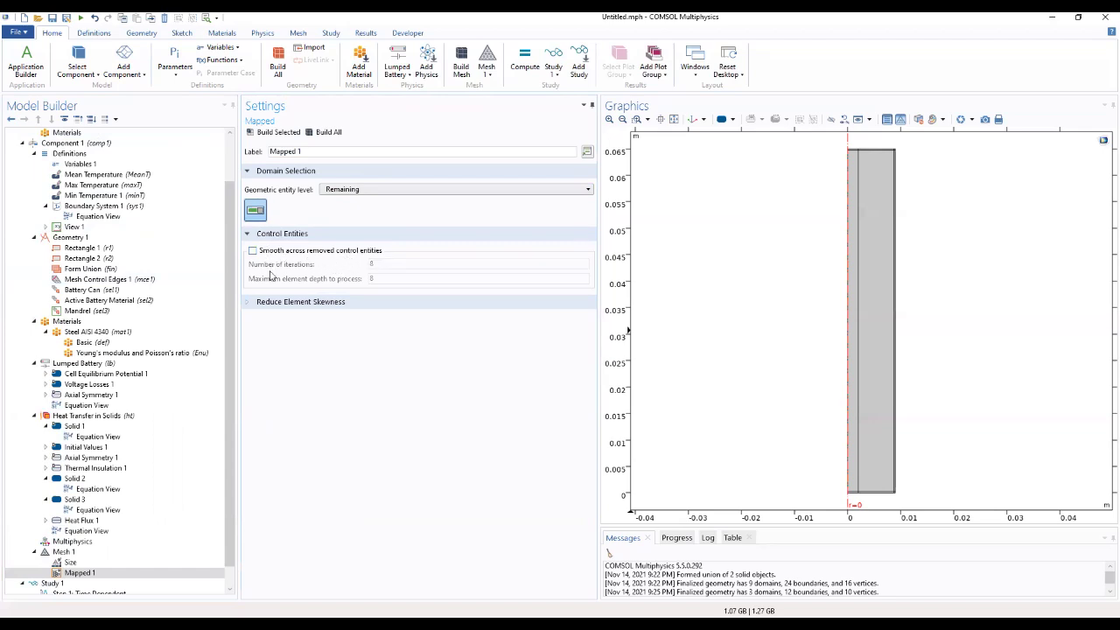
left_click(273, 302)
left_click(330, 135)
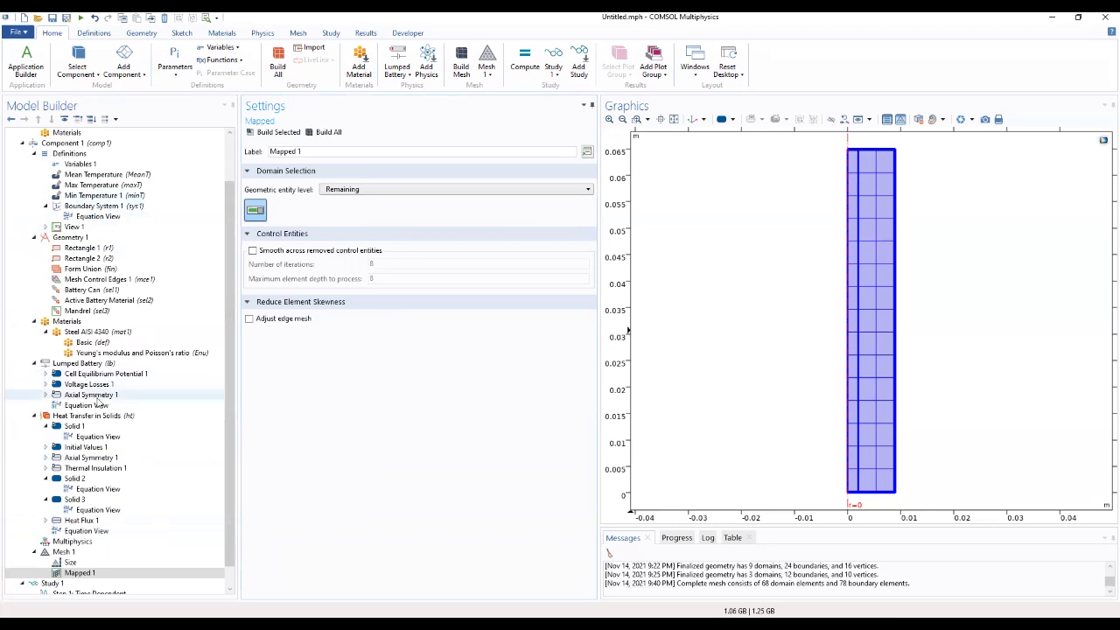
Step: Set the output times of Study 1's Time Dependent step to 0 2100 s
scroll(74, 444, "down", 1)
left_click(85, 572)
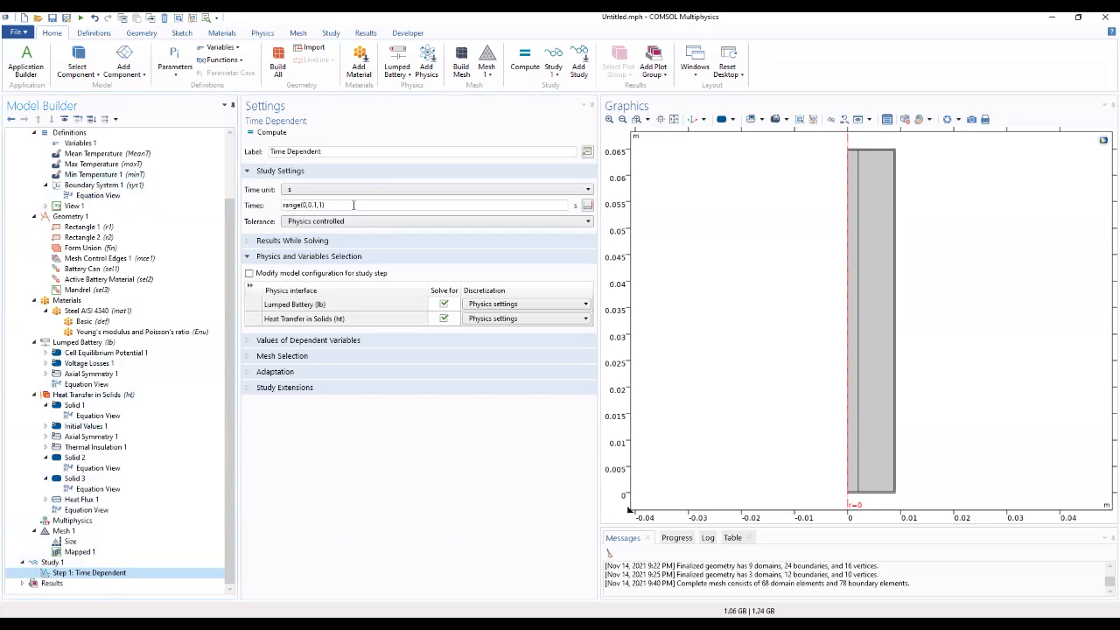
left_click_drag(353, 205, 284, 209)
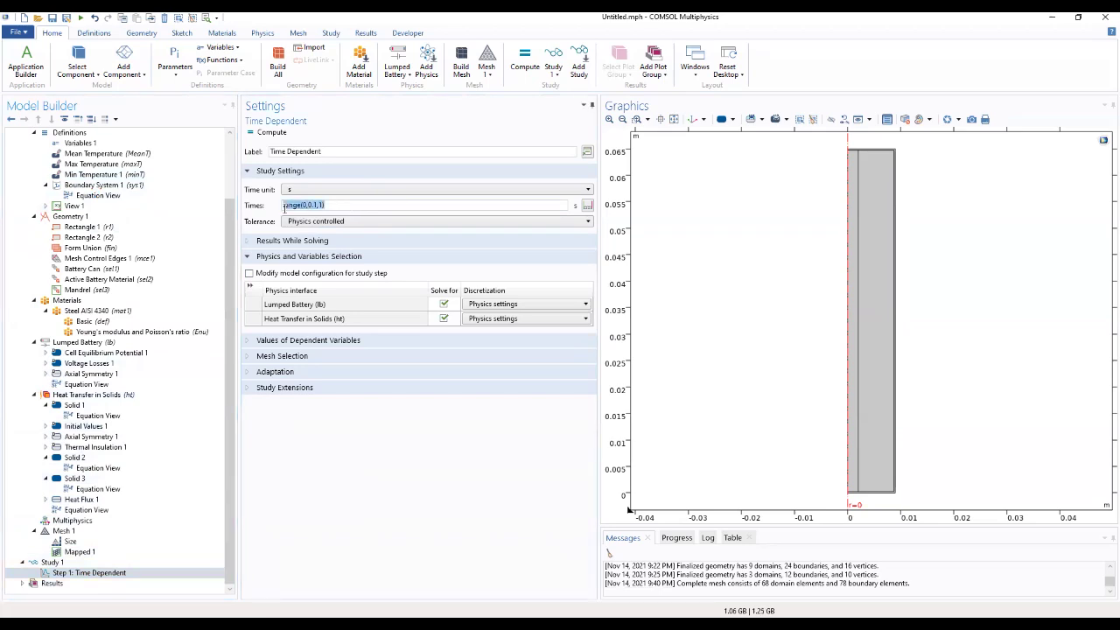
type("0")
type(".21")
Step: Make the Time Dependent step's tolerance user controlled with a relative tolerance of 1e-3, and compute the study
left_click(326, 225)
left_click(327, 236)
left_click_drag(326, 233, 276, 248)
type("1e-3")
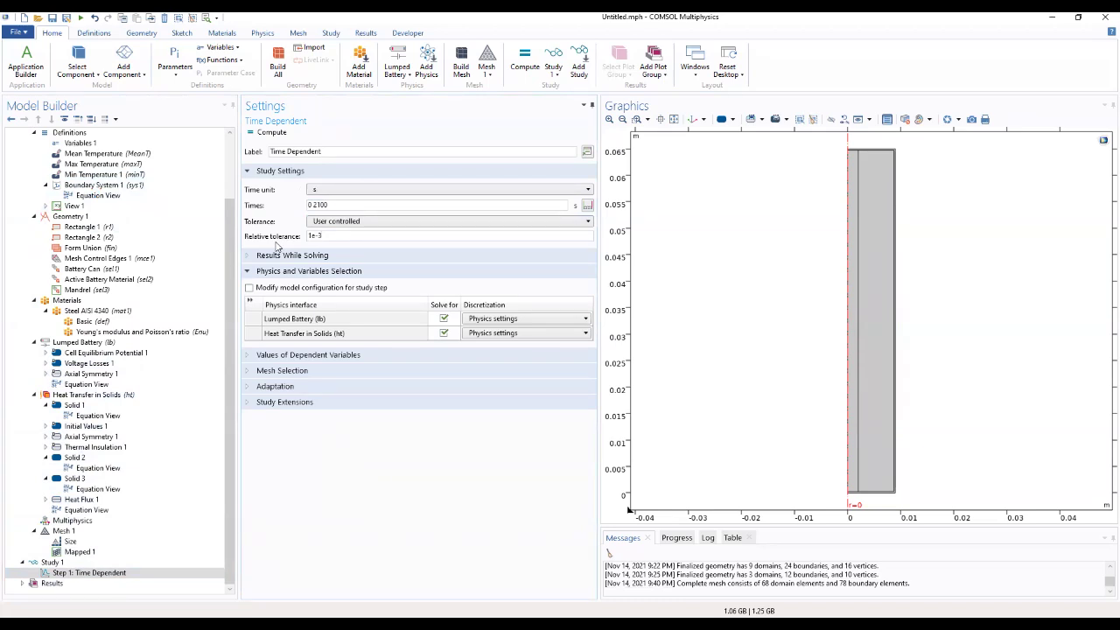
left_click(306, 256)
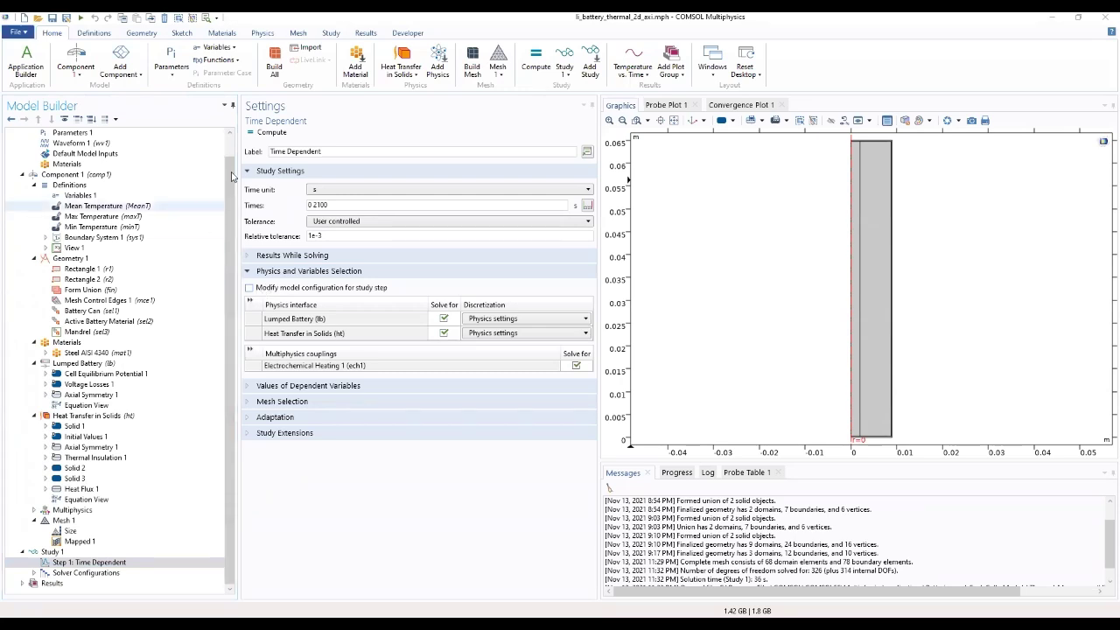
left_click(272, 133)
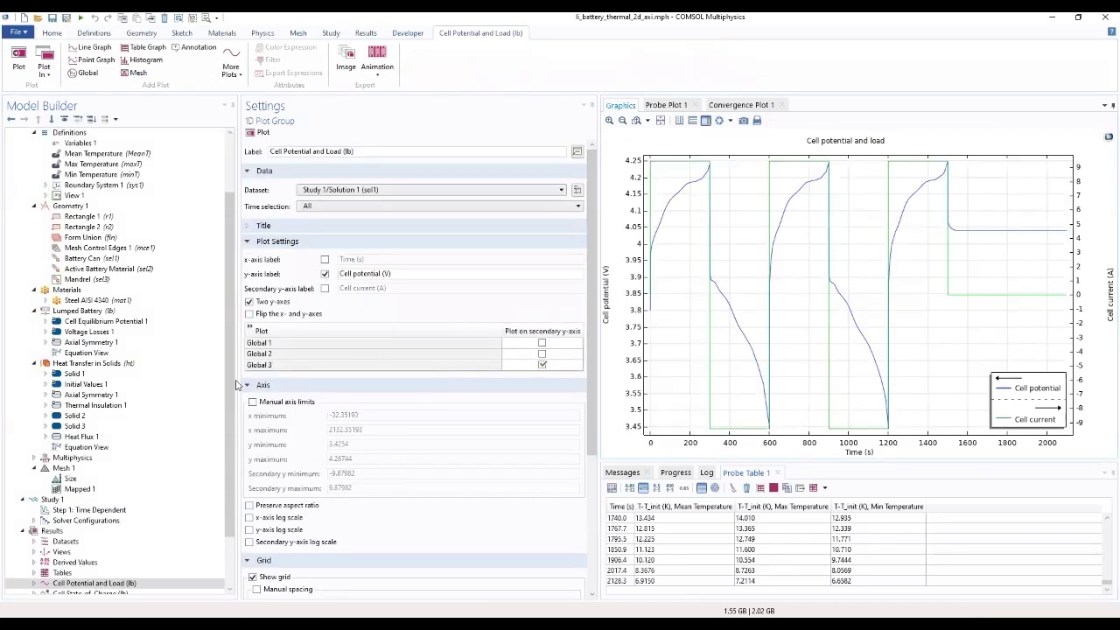
Step: Examine the Cell Potential and Load plot with its Global 1 settings, and the Cell State-of-Charge plot
scroll(87, 507, "down", 2)
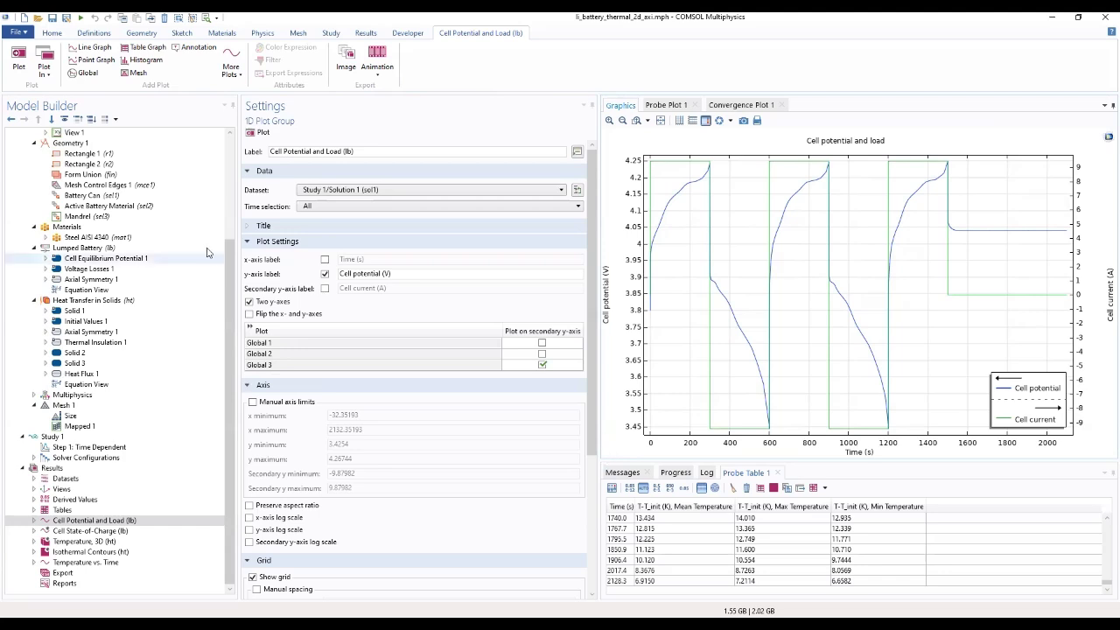
left_click(35, 521)
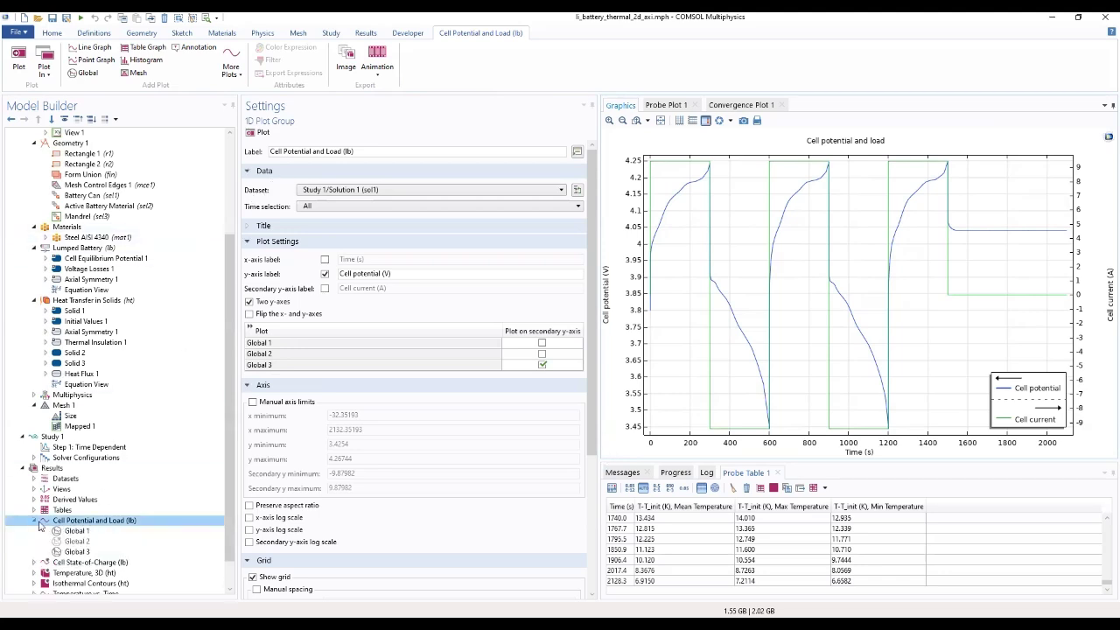
left_click(72, 532)
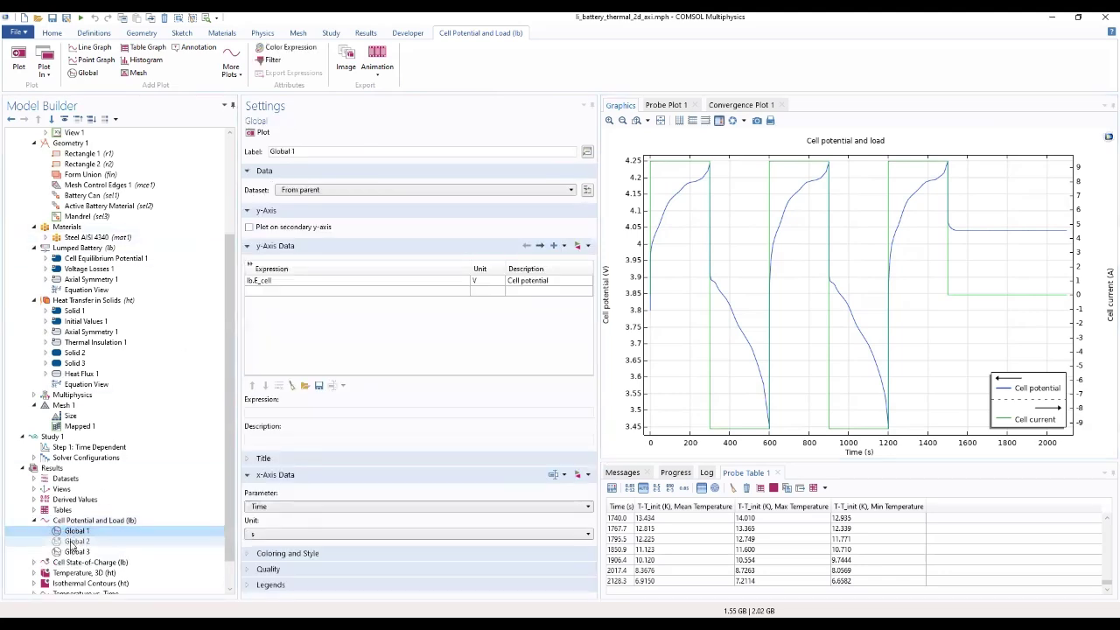
scroll(75, 541, "down", 1)
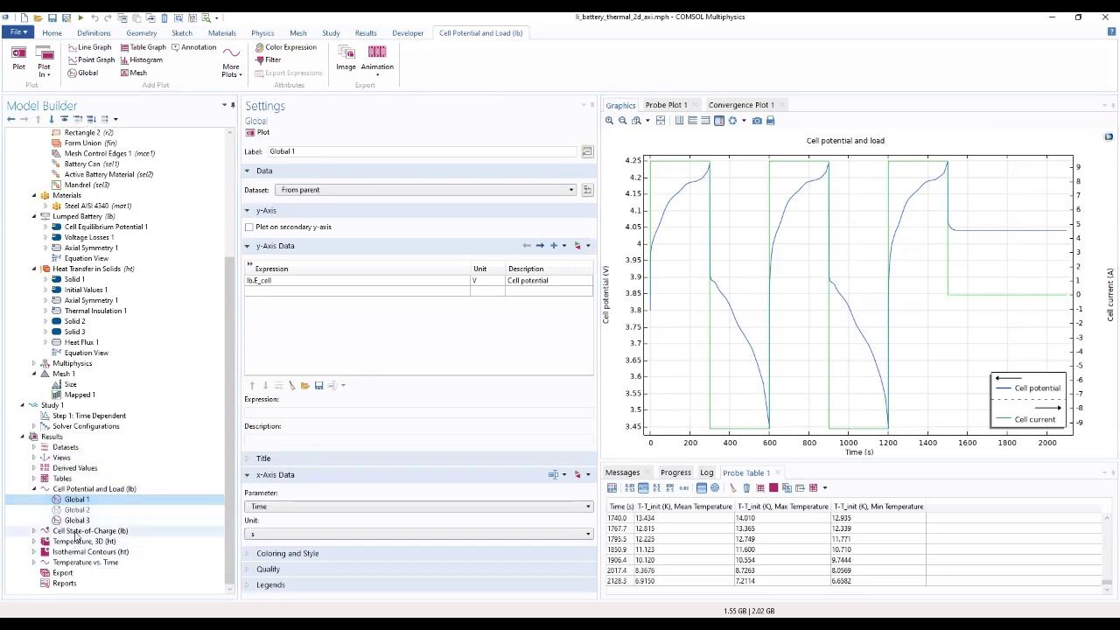
left_click(76, 532)
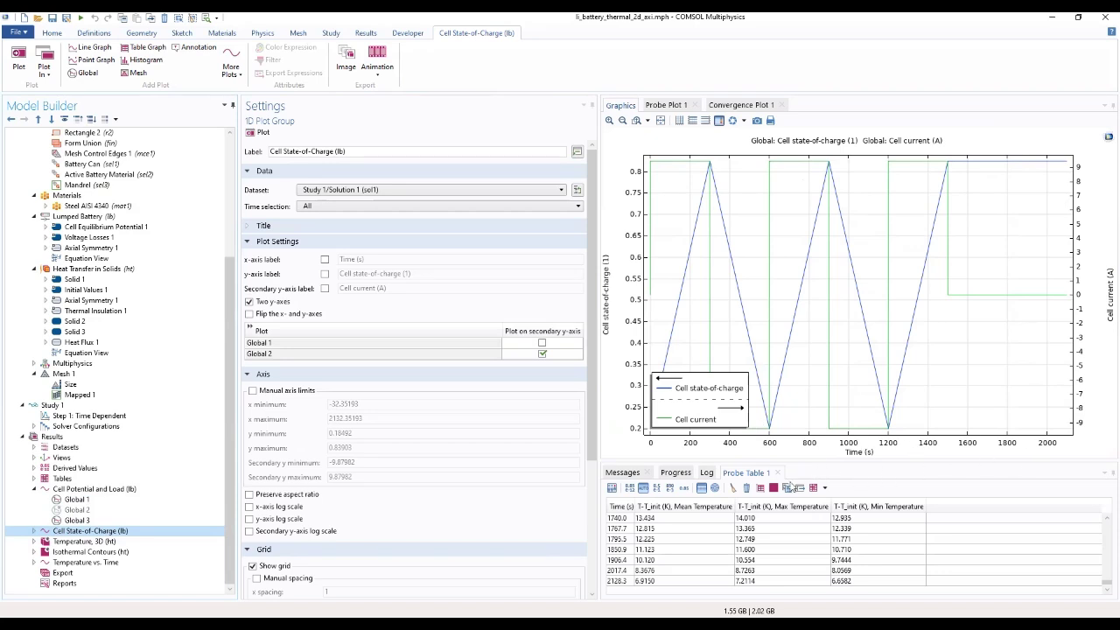
Step: Inspect the Temperature, 3D plot in an enlarged graphics area and review its Surface settings
left_click(44, 541)
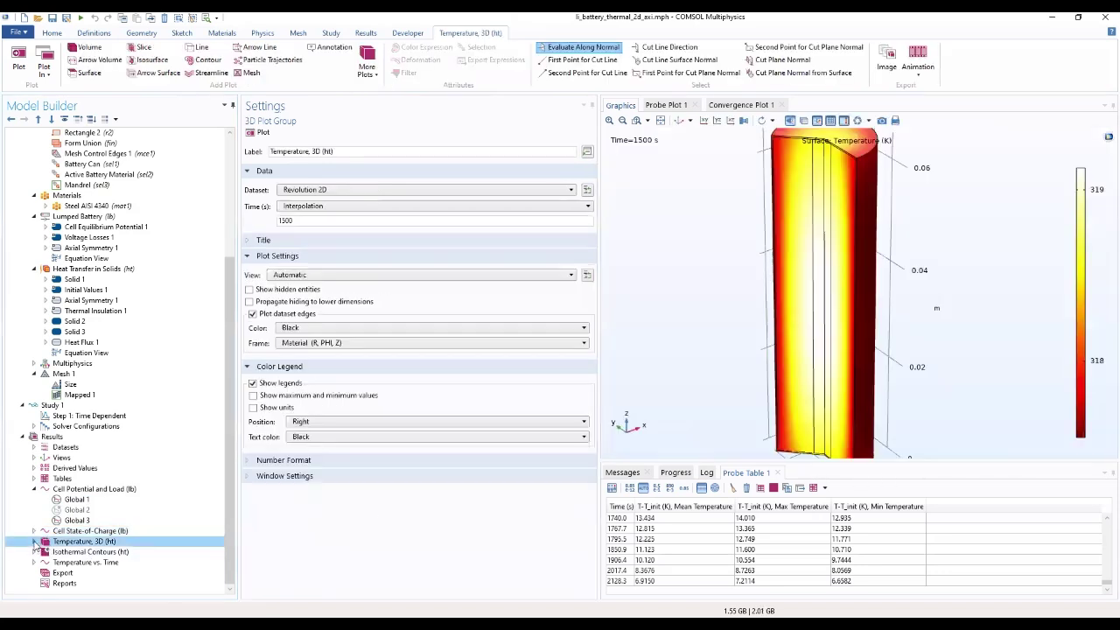
left_click(35, 542)
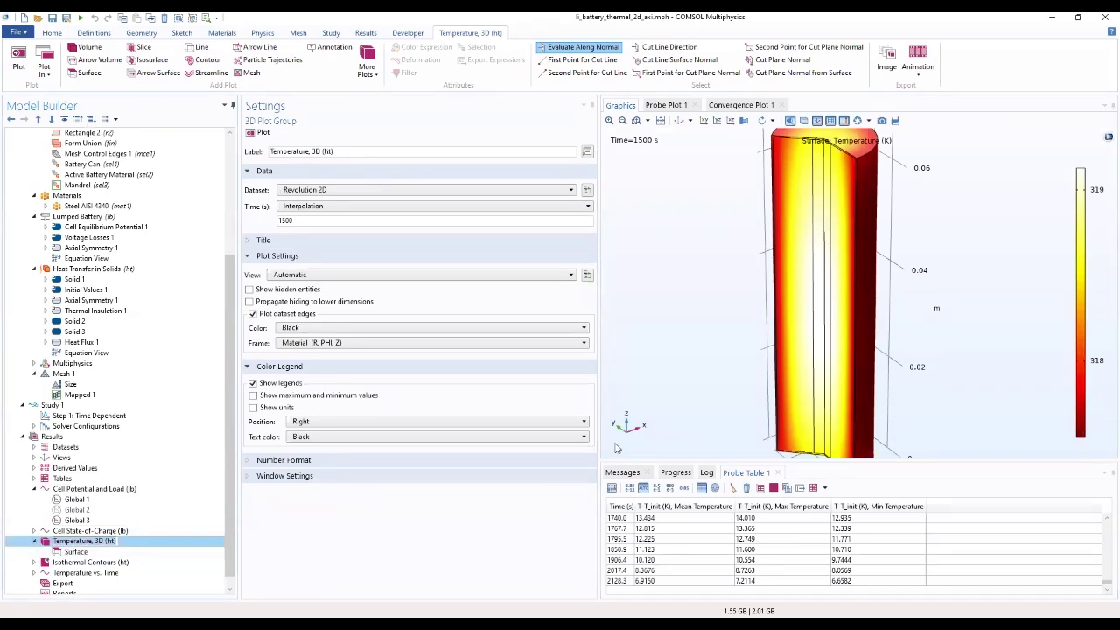
left_click_drag(636, 461, 630, 514)
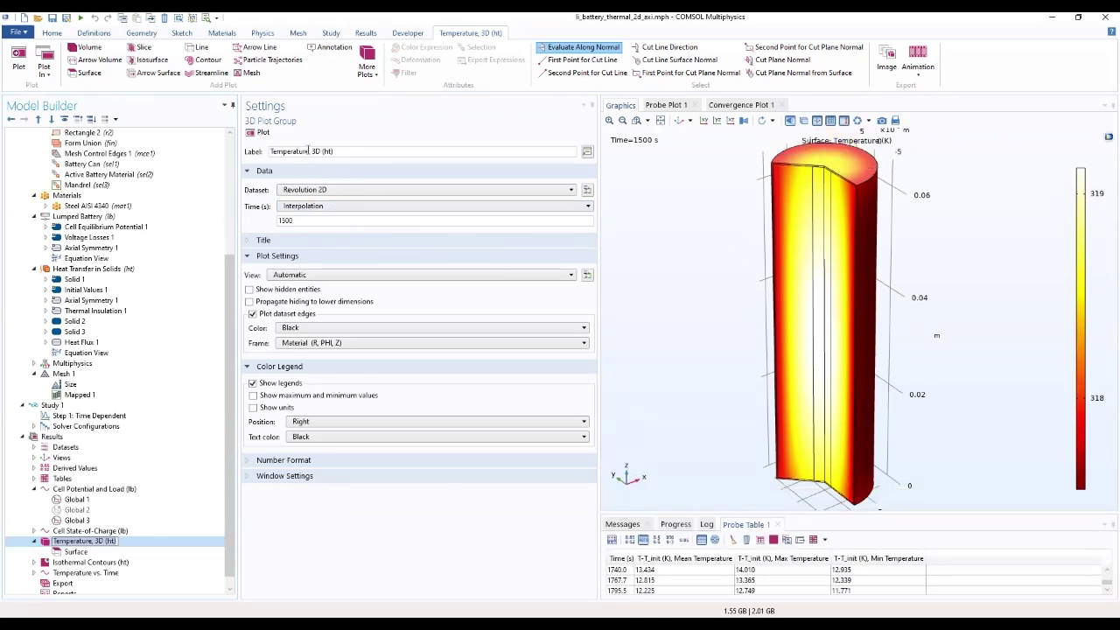
left_click(110, 531)
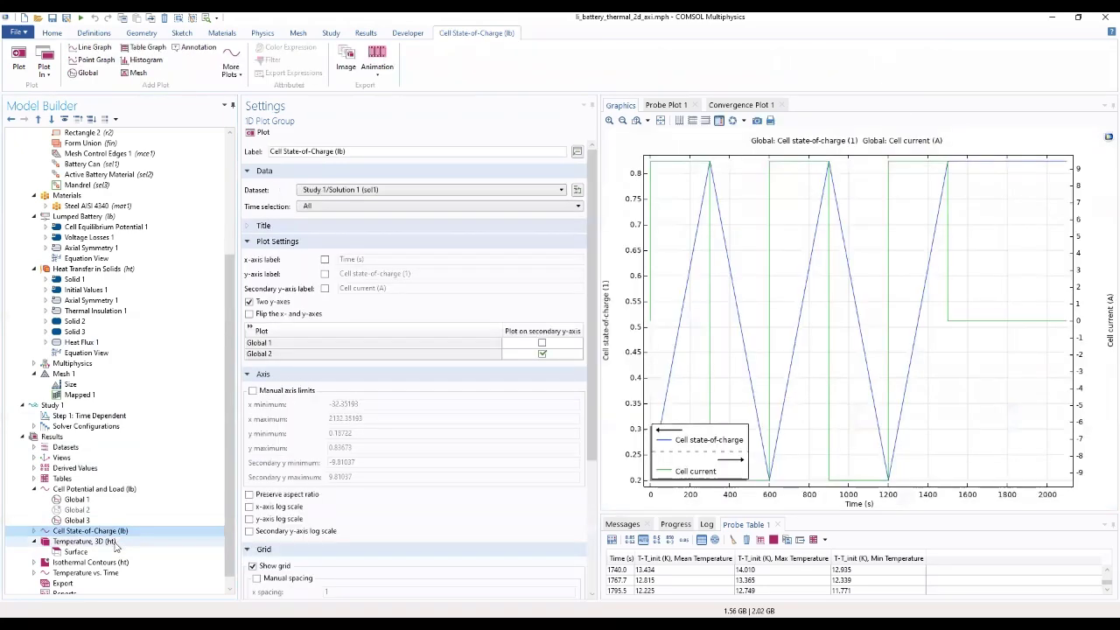
left_click(88, 541)
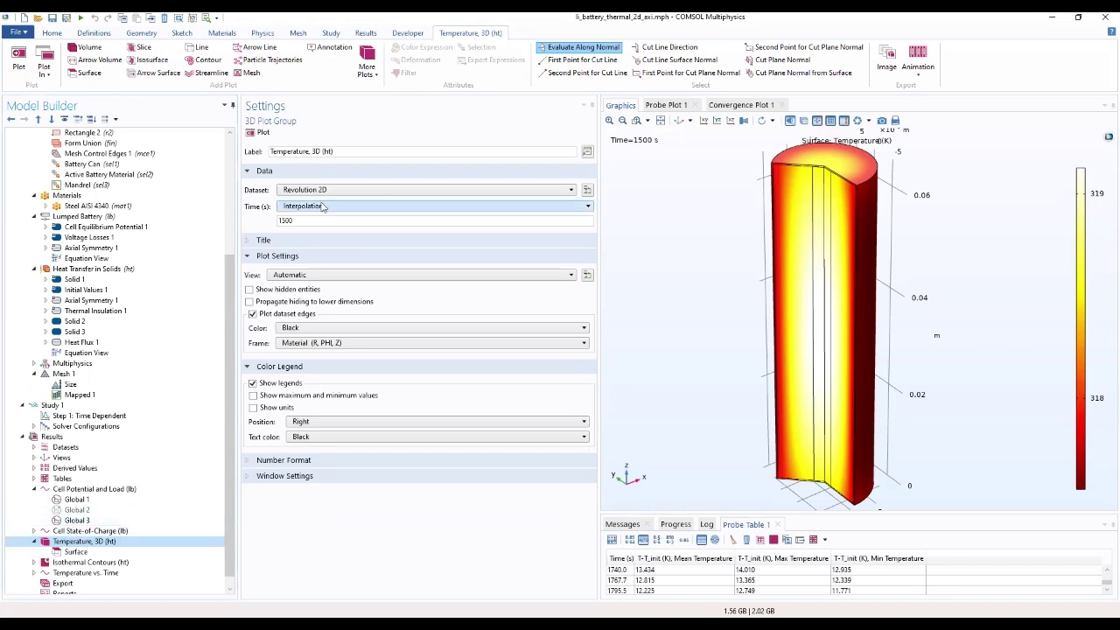
left_click(77, 552)
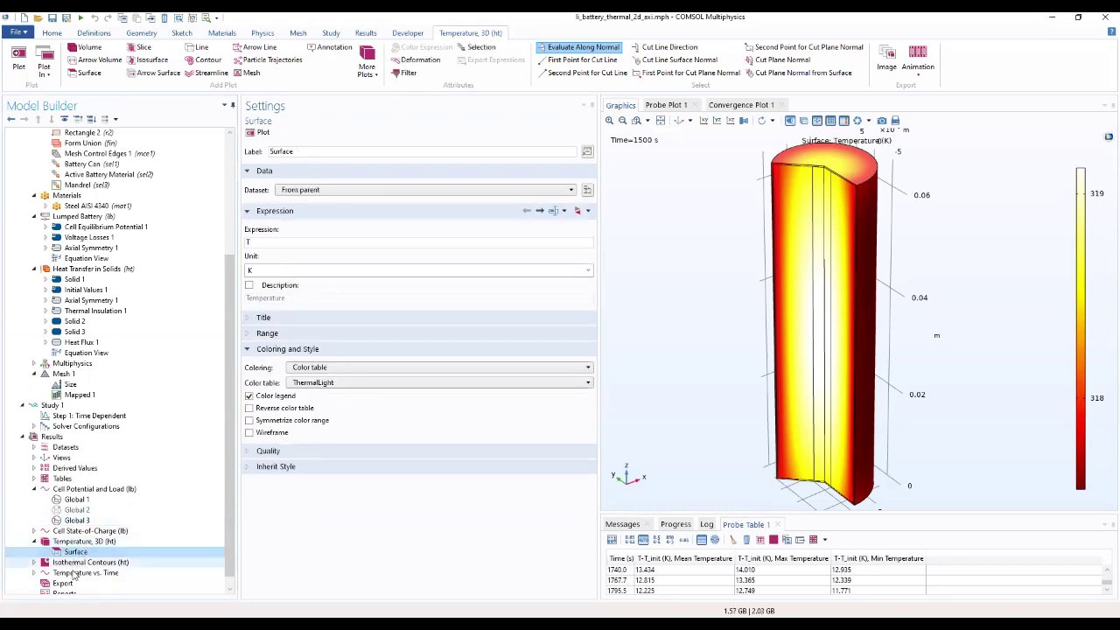
Step: View the Isothermal Contours and Temperature vs. Time plots, enlarging the Probe Table area
left_click(77, 562)
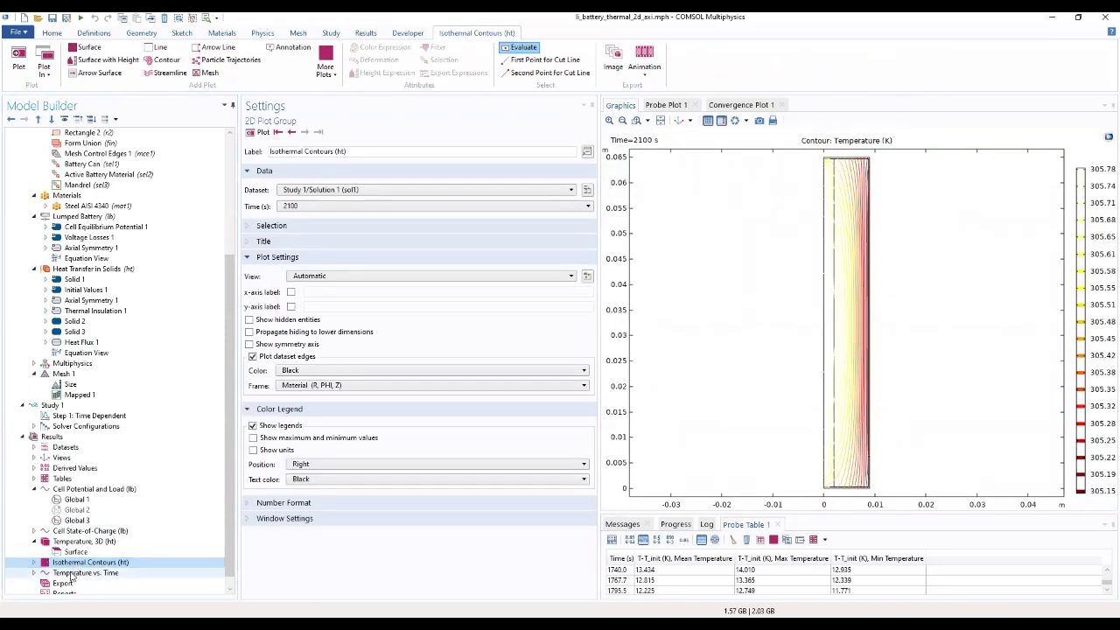
scroll(71, 576, "down", 1)
left_click(70, 566)
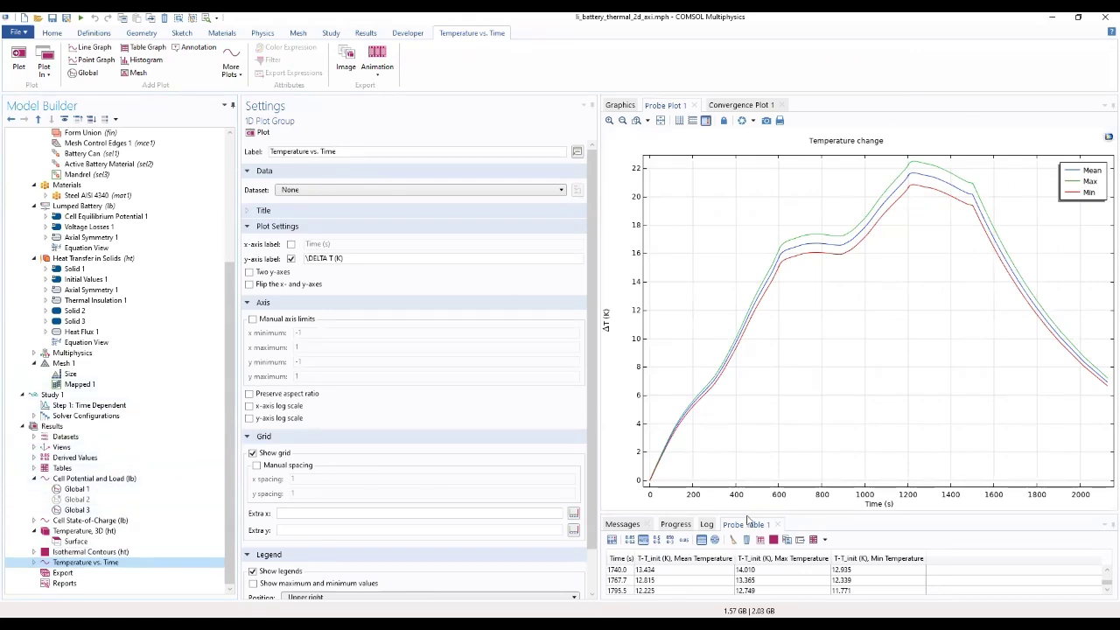
left_click_drag(749, 516, 753, 470)
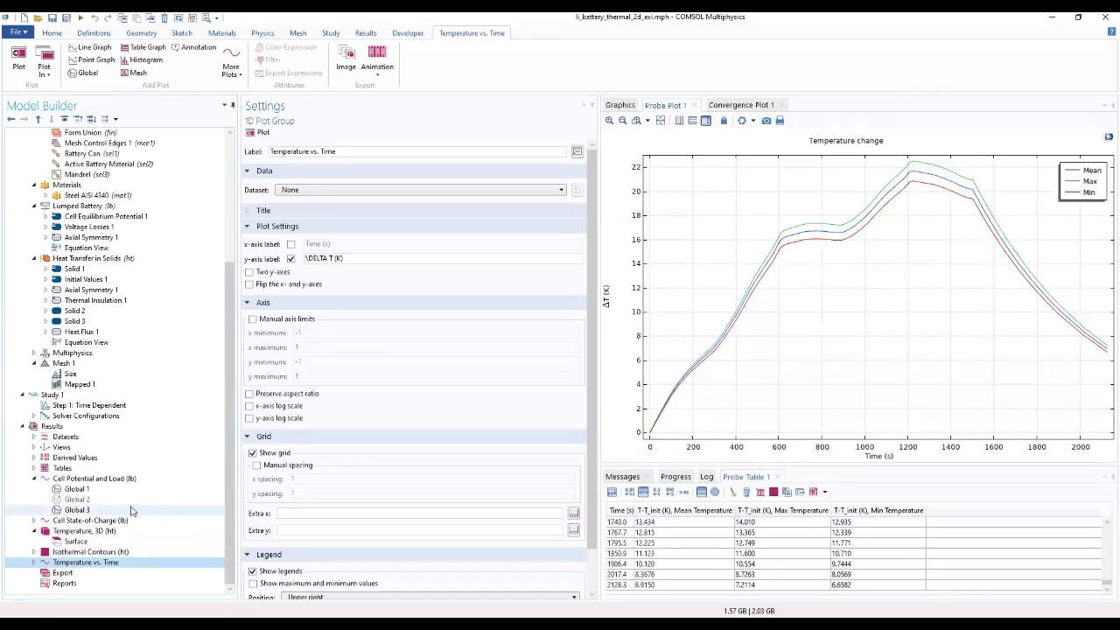
Step: Review the Mean Temperature and Max Temperature datasets under Results
left_click(34, 437)
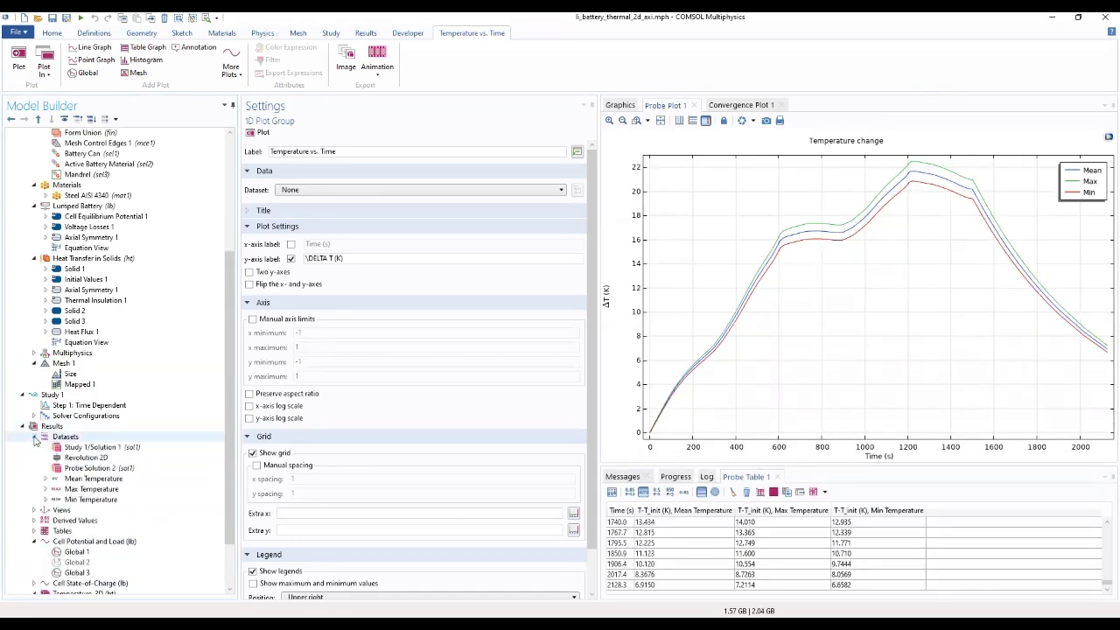
left_click(46, 478)
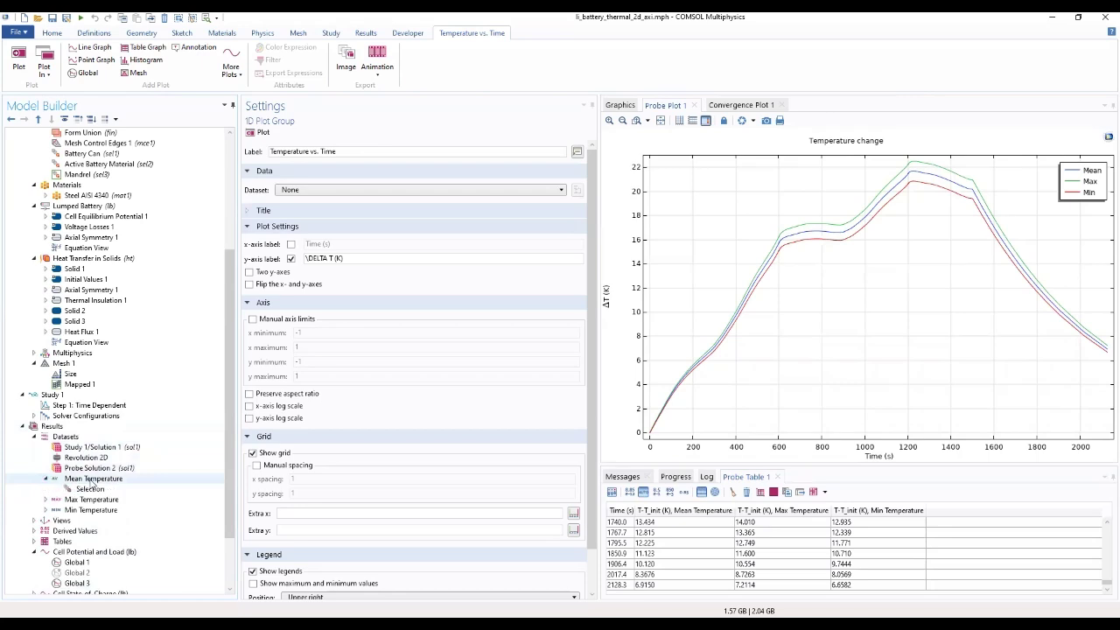
left_click(90, 479)
left_click(81, 501)
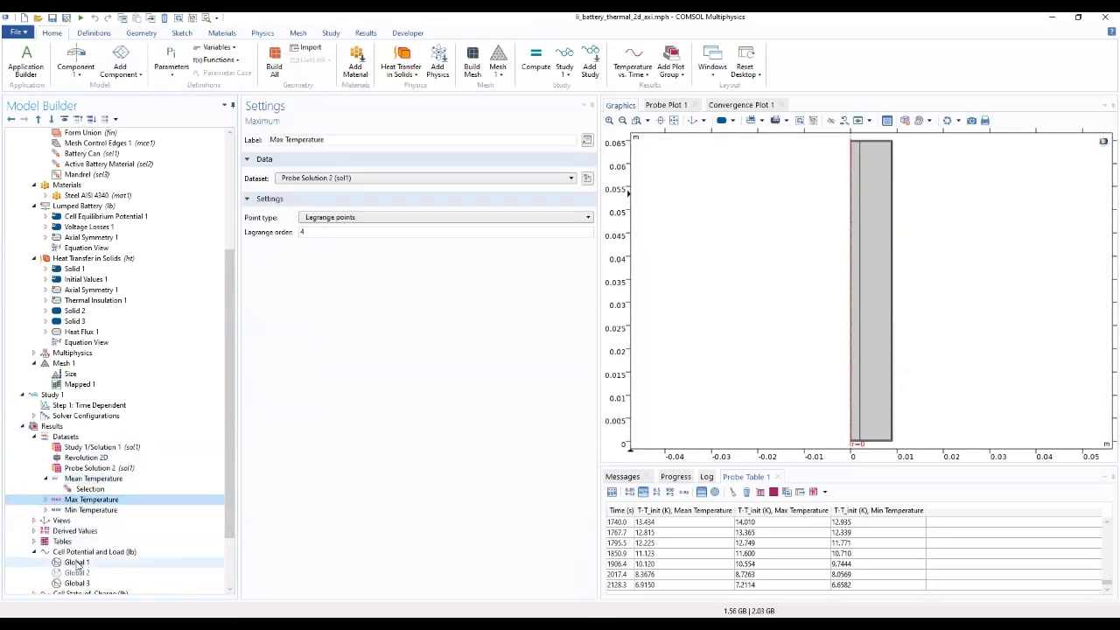
Step: Compare the Global 1 and Global 3 settings of Cell Potential and Load, and view the 3D temperature Surface plot enlarged
left_click(77, 564)
scroll(98, 558, "down", 2)
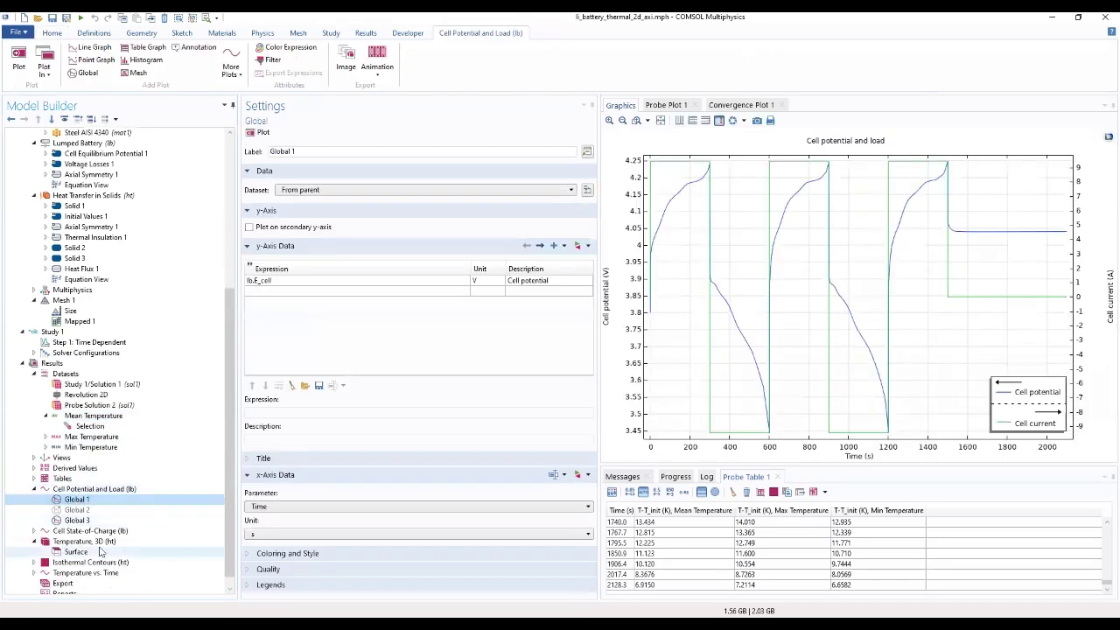
left_click(77, 519)
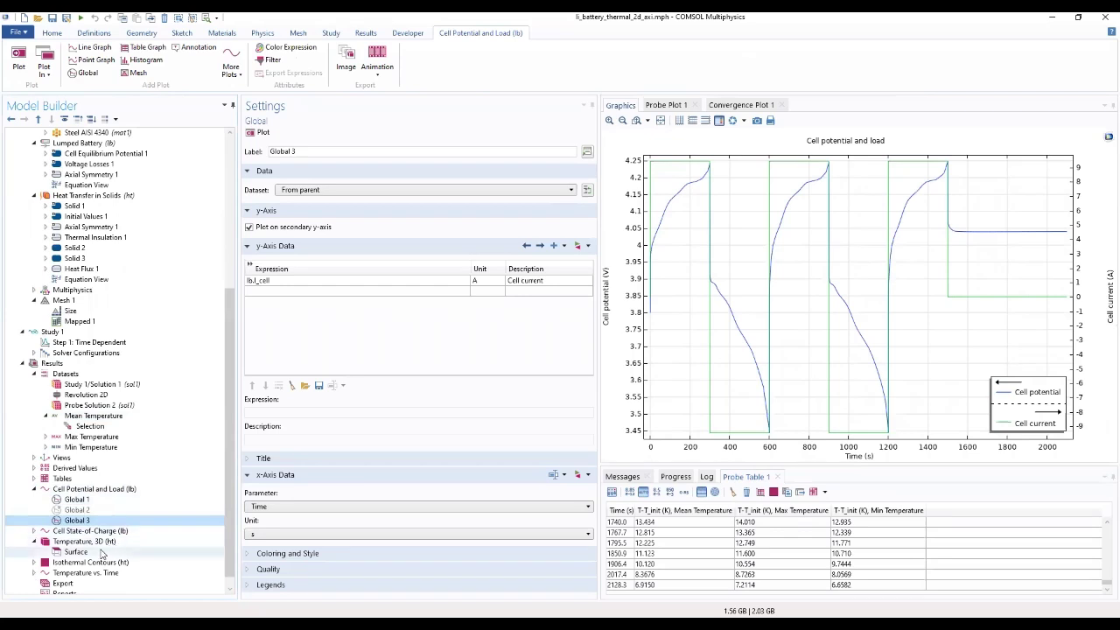
left_click(77, 552)
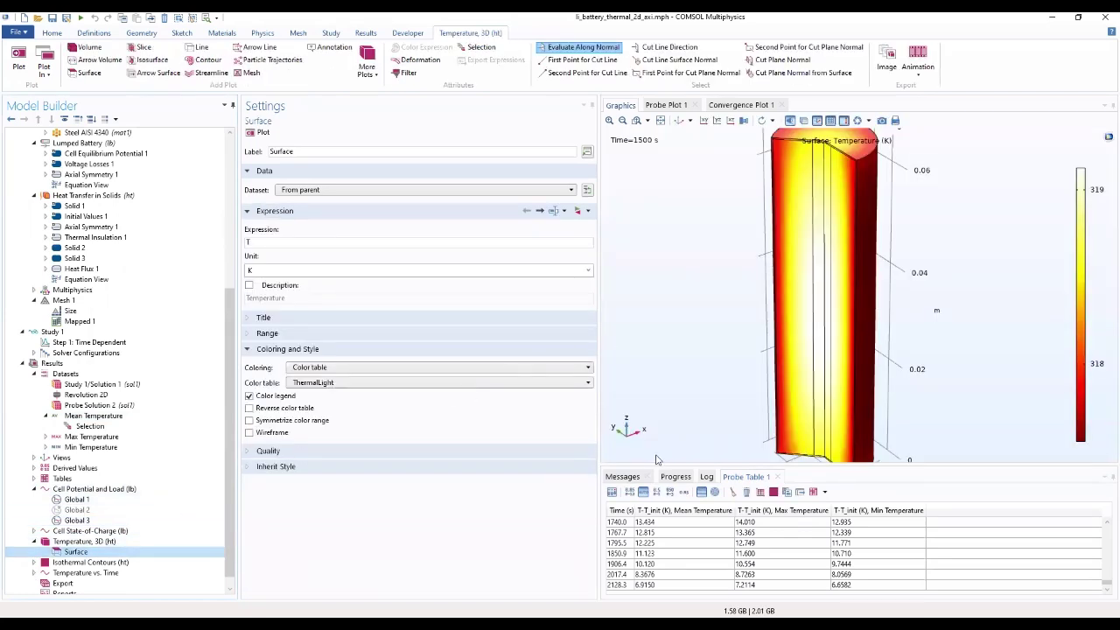
left_click_drag(656, 470, 665, 531)
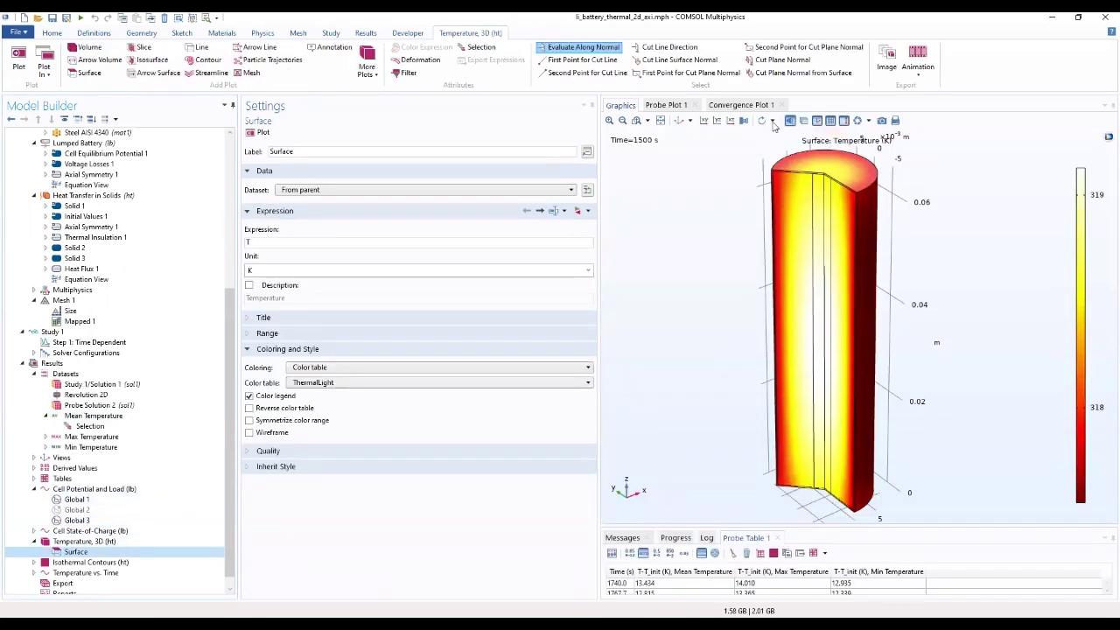